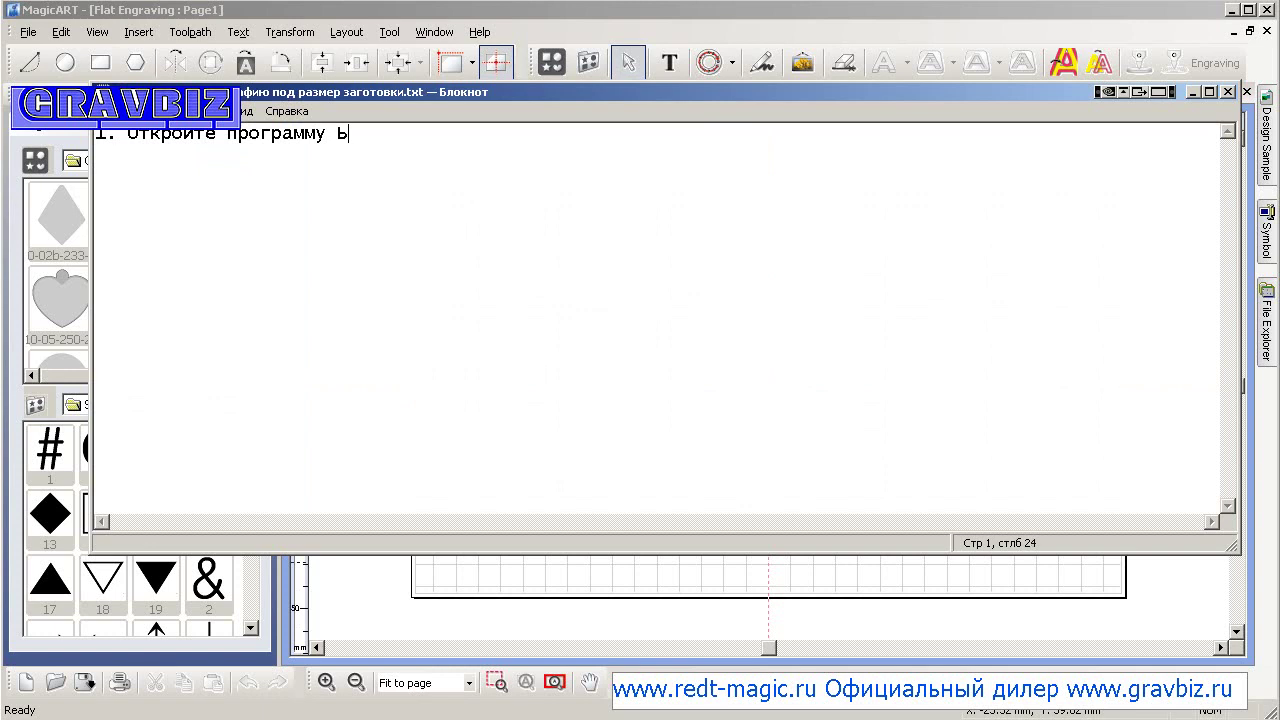
Step: Complete the first instruction line to read "1. Откройте программу Magiart и проверьте версию установленной программы."
{"action": "key", "text": "BackSpace"}
{"action": "type", "text": "Magiart"}
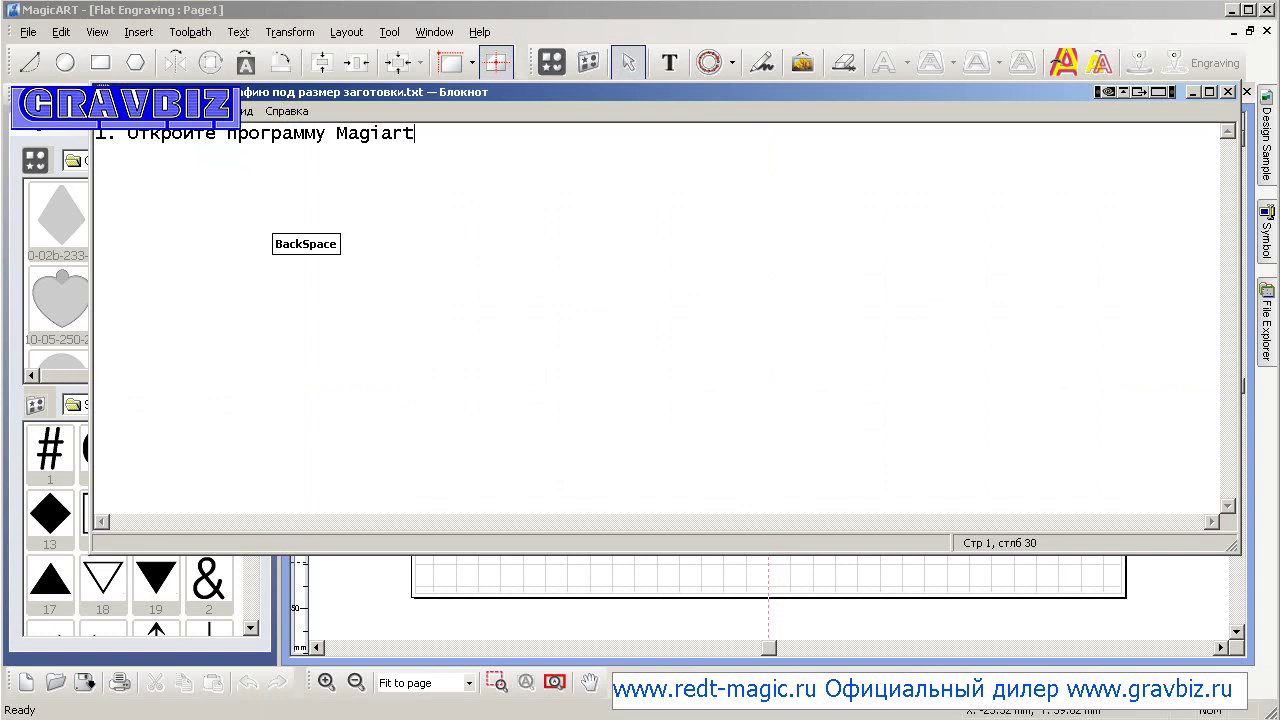
{"action": "type", "text": " и проверьте "}
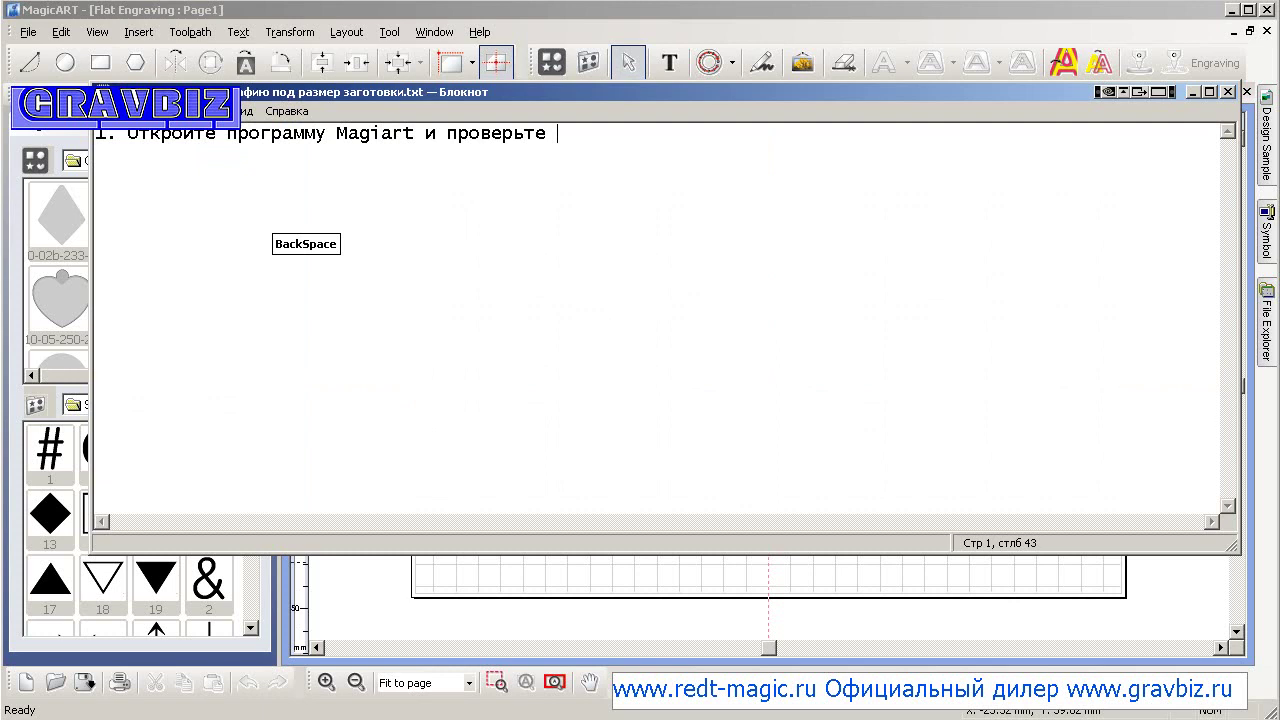
{"action": "type", "text": "версию"}
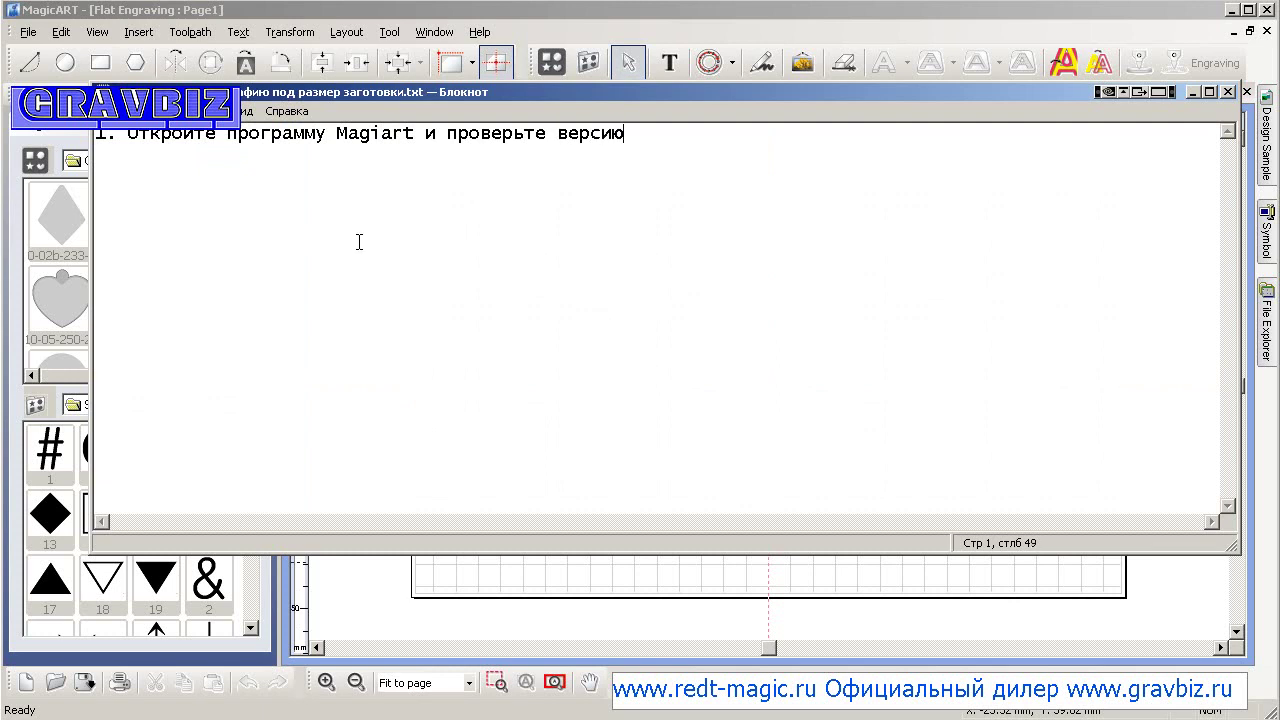
{"action": "type", "text": " установленной программы."}
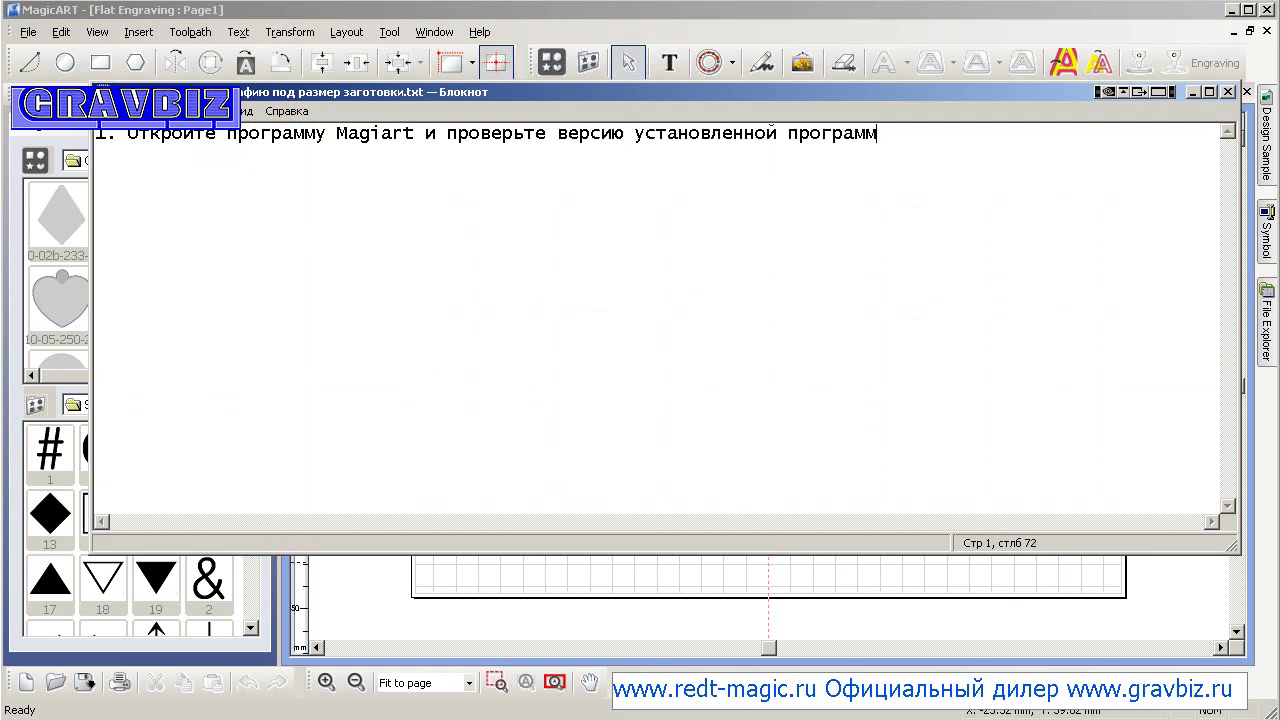
Step: Switch to MagicART and display its About information to check the installed version
{"action": "left_click", "coordinate": [662, 614]}
{"action": "left_click", "coordinate": [479, 33]}
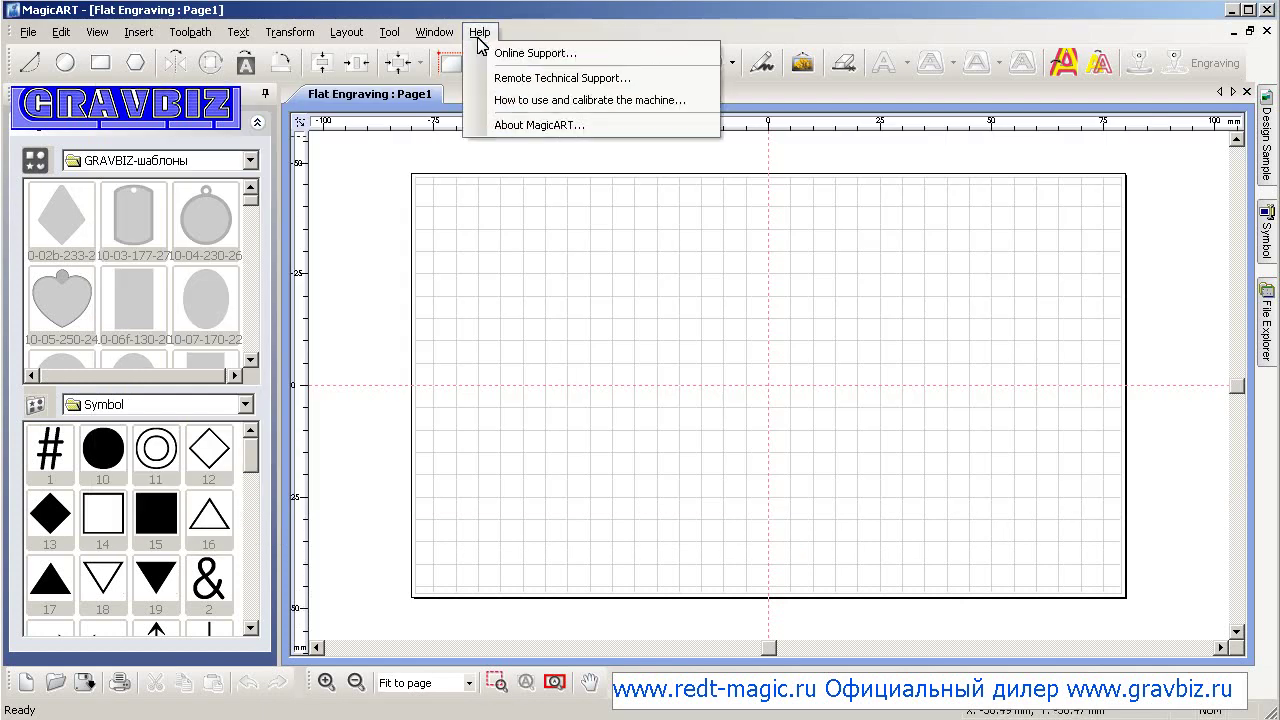
{"action": "left_click", "coordinate": [533, 126]}
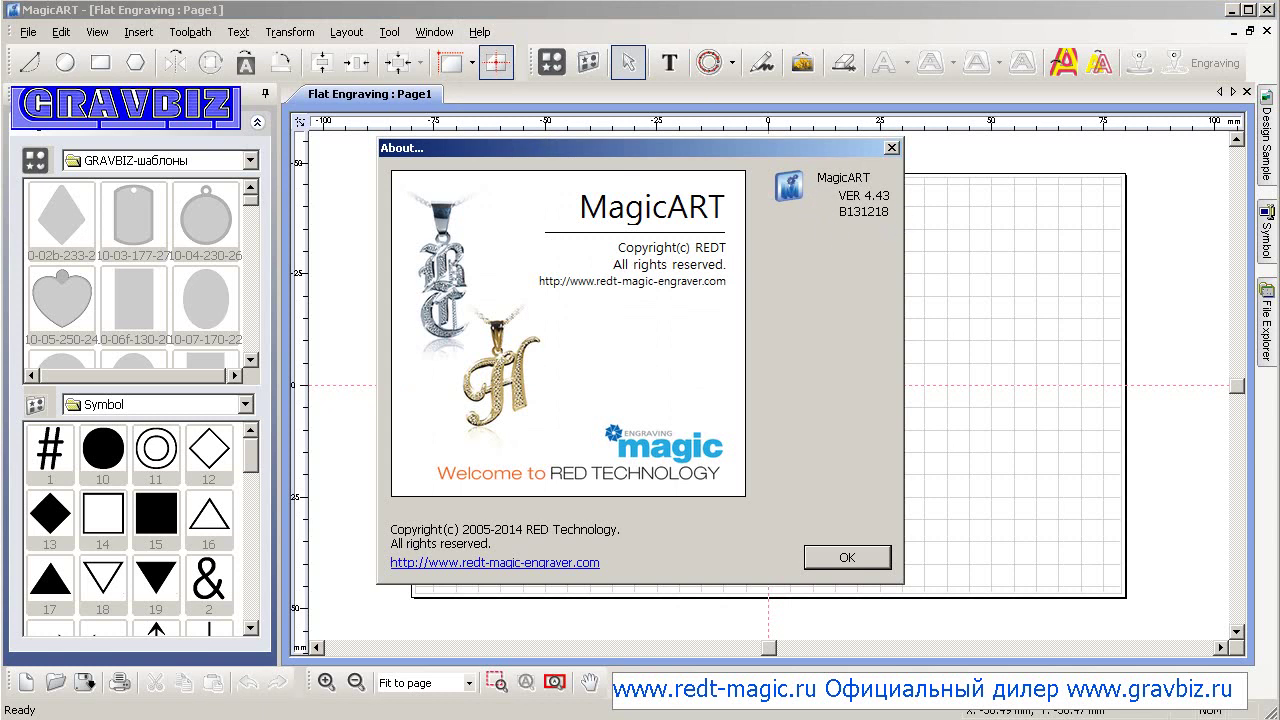
Step: Return to Notepad and add the line "2. Если версия программы ниже 4,43, то обновите программу."
{"action": "key", "text": "alt+Tab"}
{"action": "left_click", "coordinate": [905, 135]}
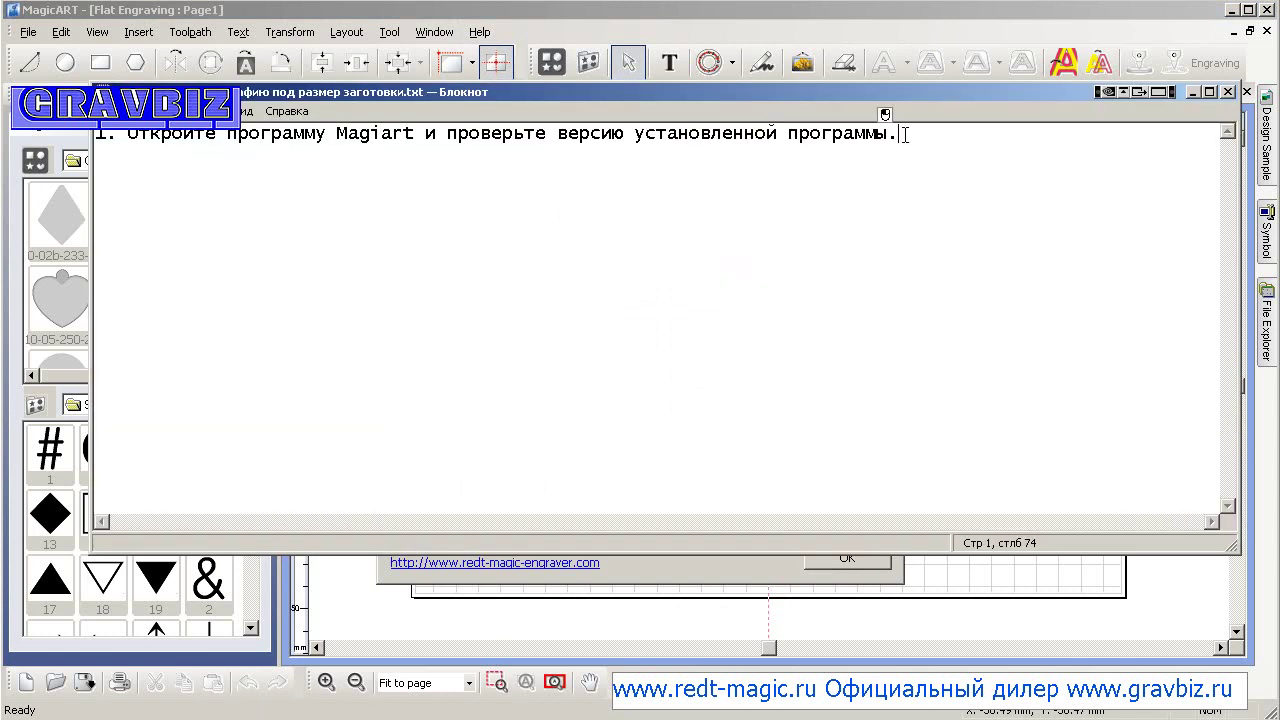
{"action": "key", "text": "Return"}
{"action": "type", "text": "2"}
{"action": "key", "text": "BackSpace"}
{"action": "type", "text": ". E"}
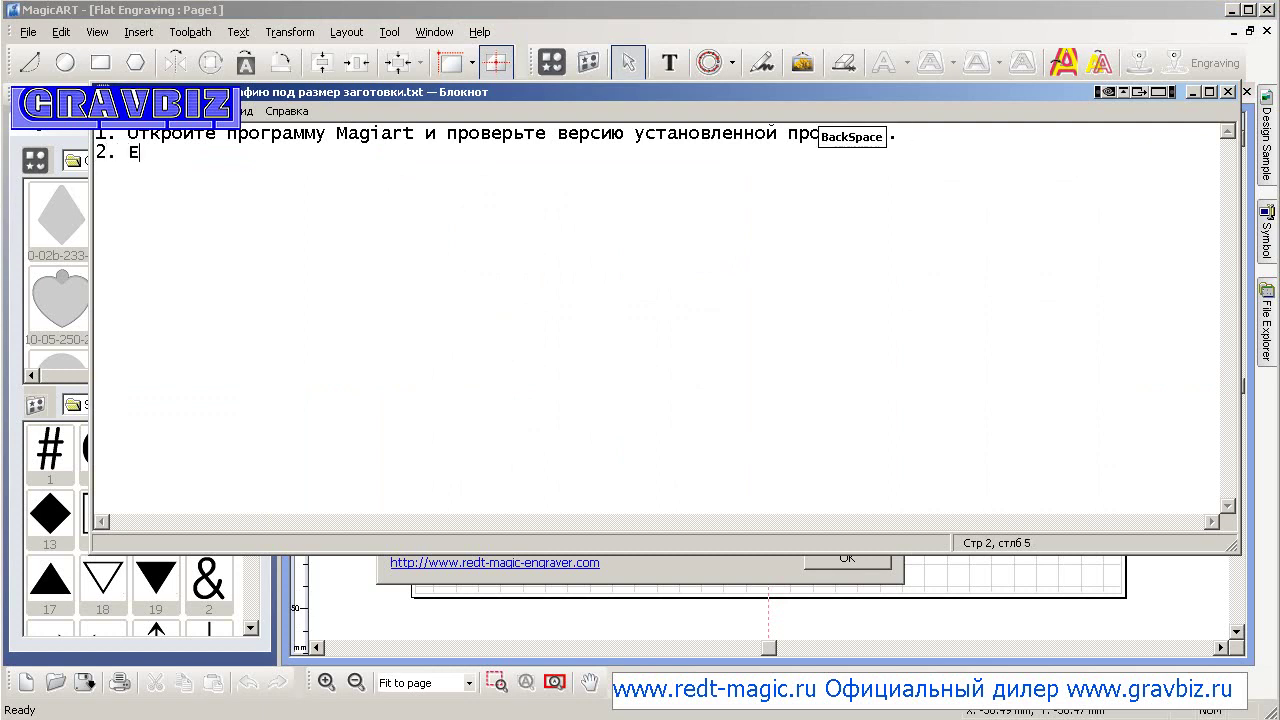
{"action": "type", "text": "сли версия прогр"}
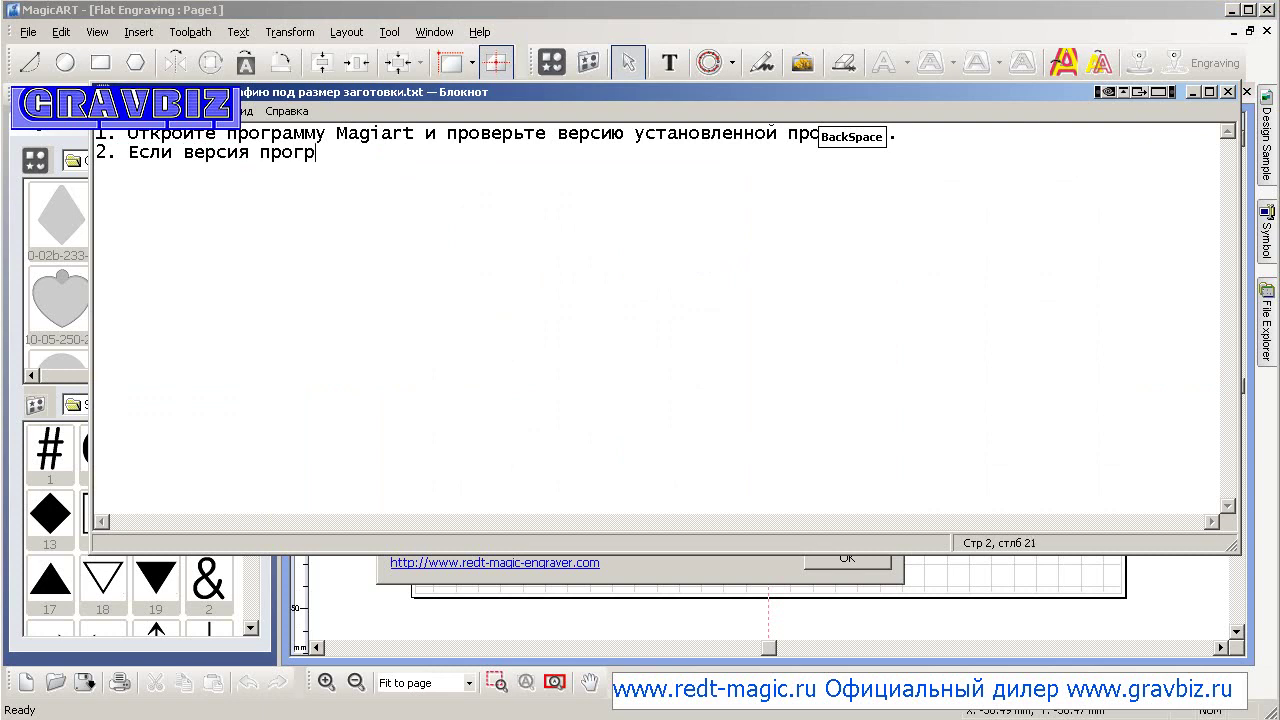
{"action": "type", "text": "аммы "}
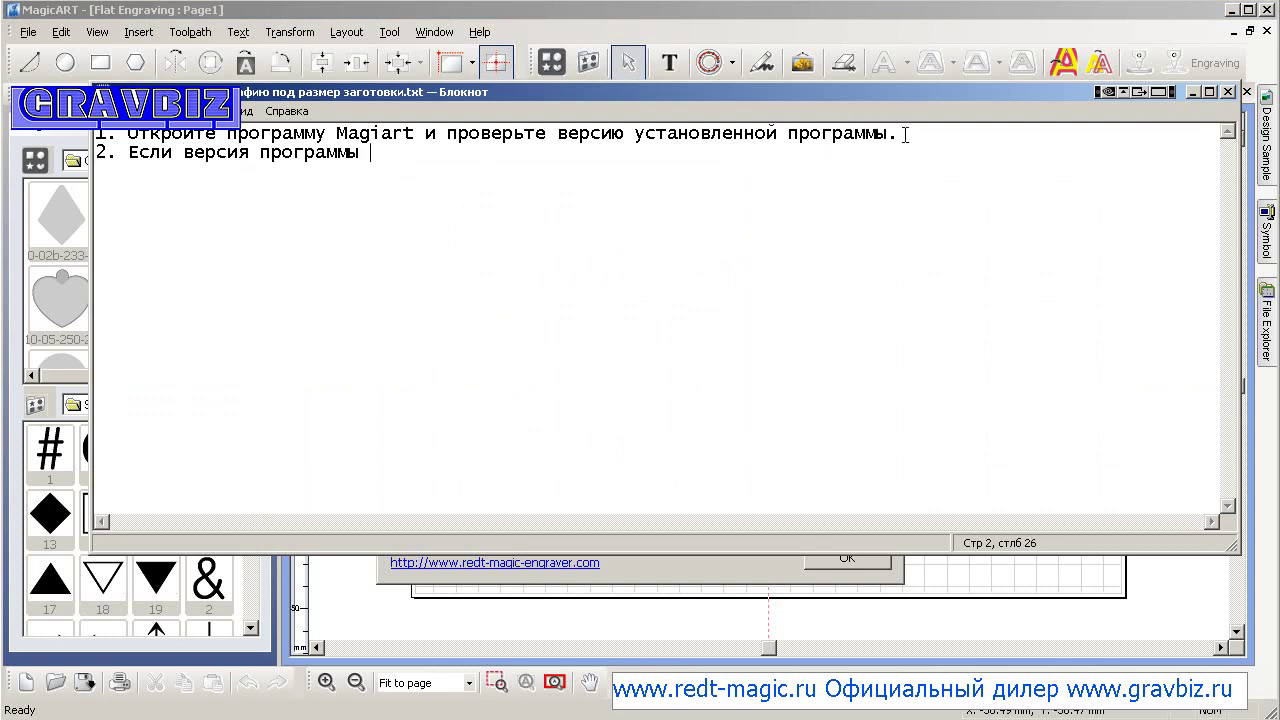
{"action": "type", "text": "ниже 4,43,"}
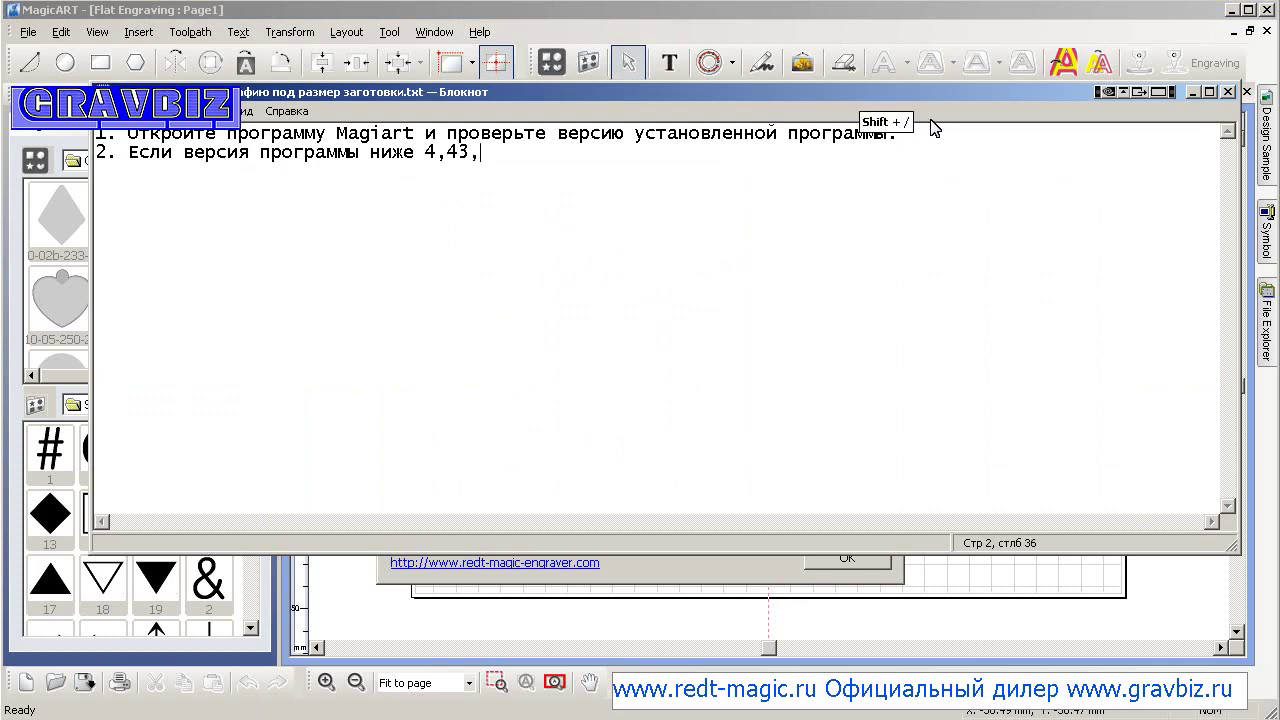
{"action": "type", "text": " то обновит"}
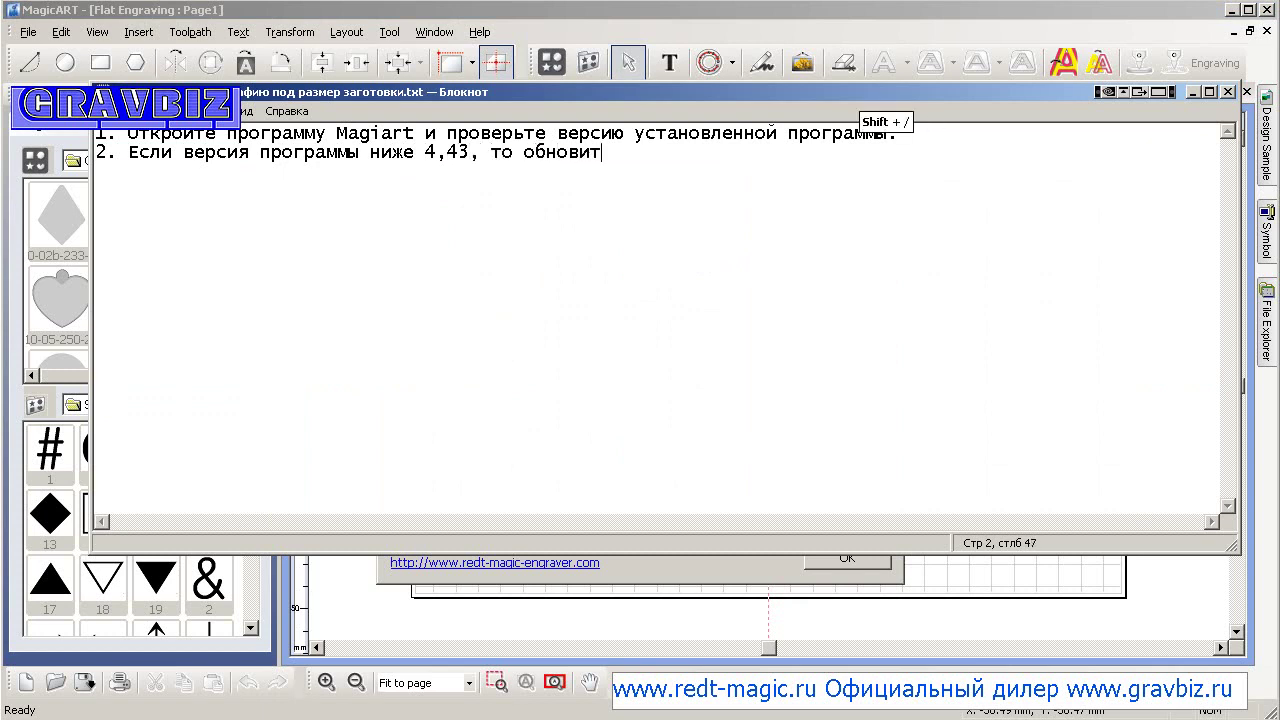
{"action": "type", "text": "е "}
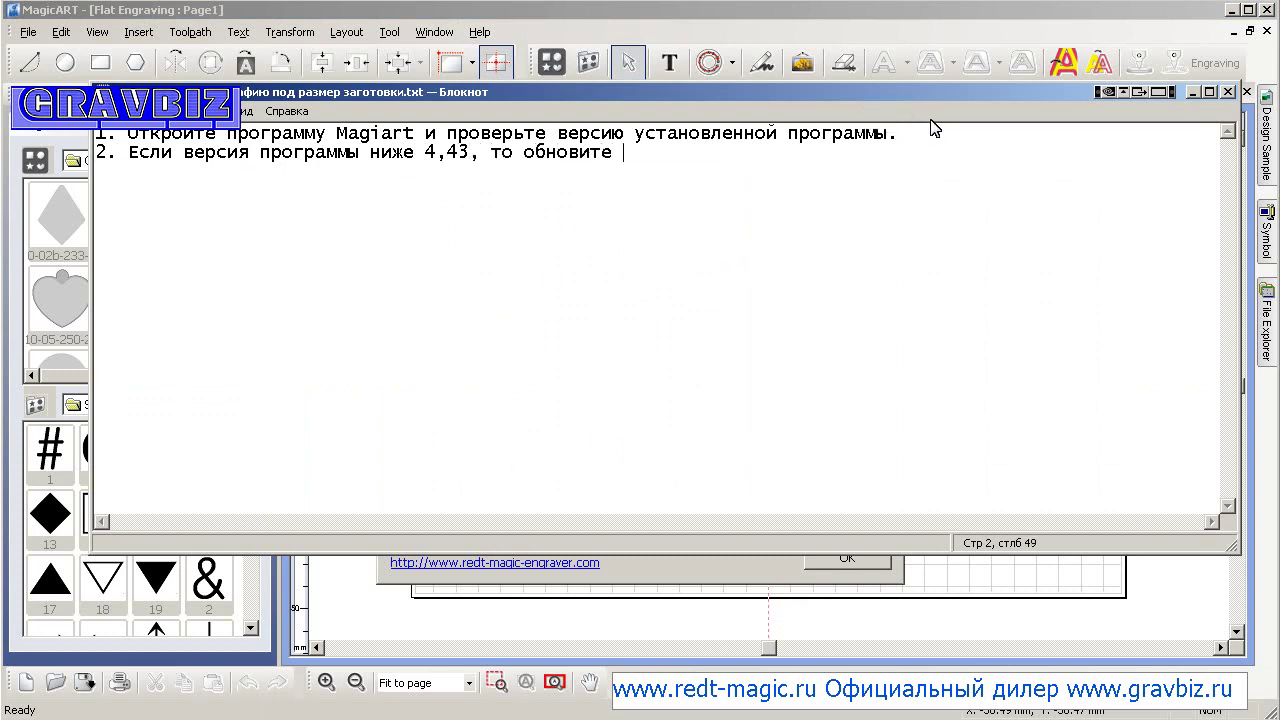
{"action": "type", "text": "программу. За обн"}
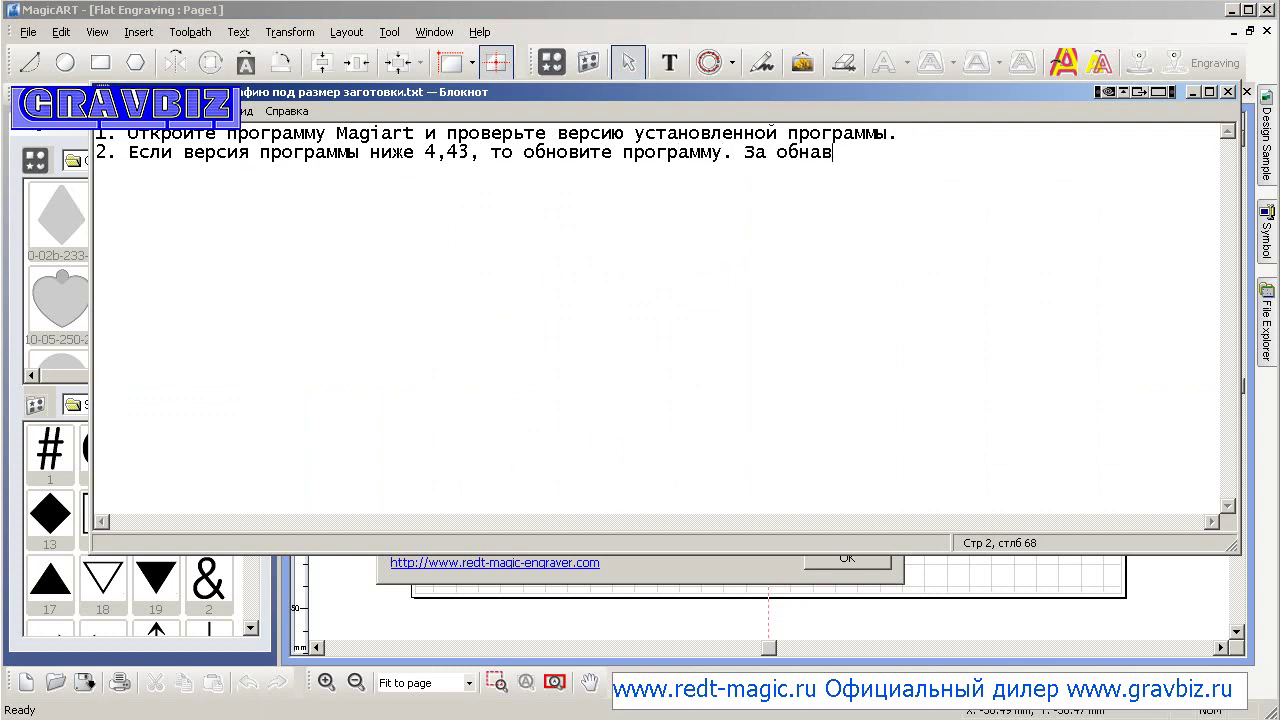
{"action": "type", "text": "ав"}
{"action": "key", "text": "BackSpace"}
{"action": "type", "text": "овлением обратитесь"}
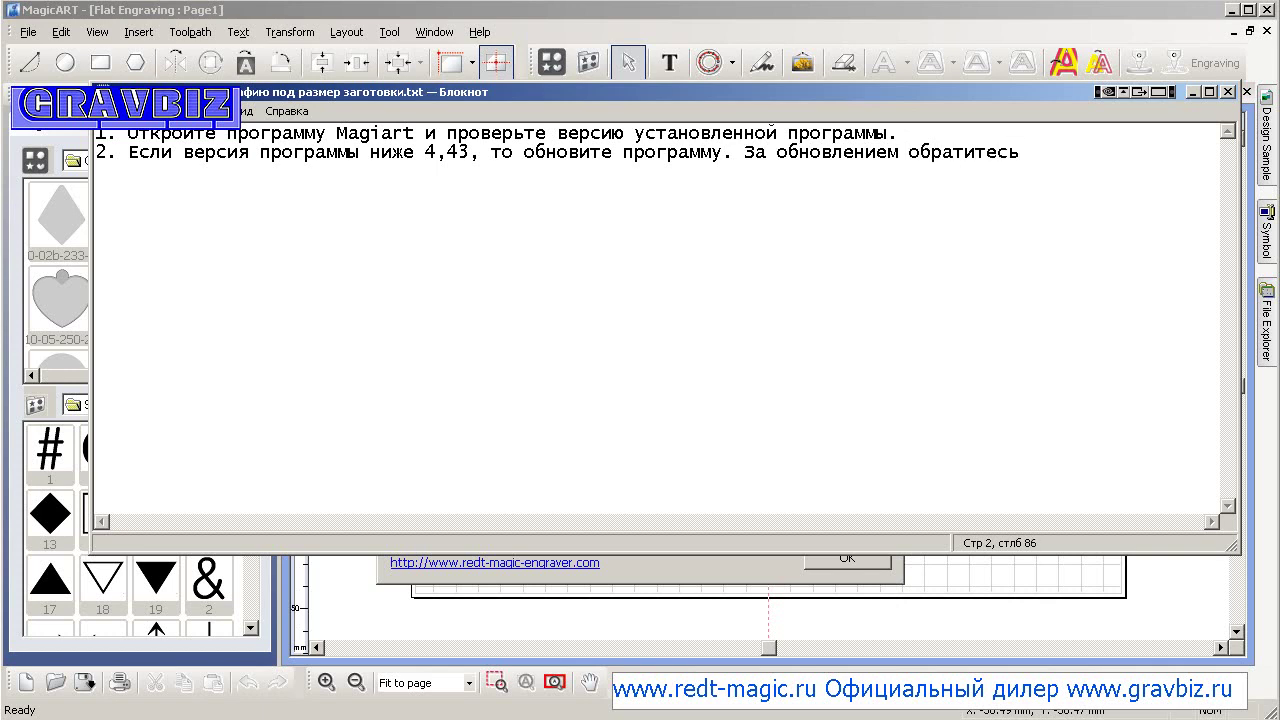
{"action": "type", "text": " к официальному"}
{"action": "key", "text": "Return"}
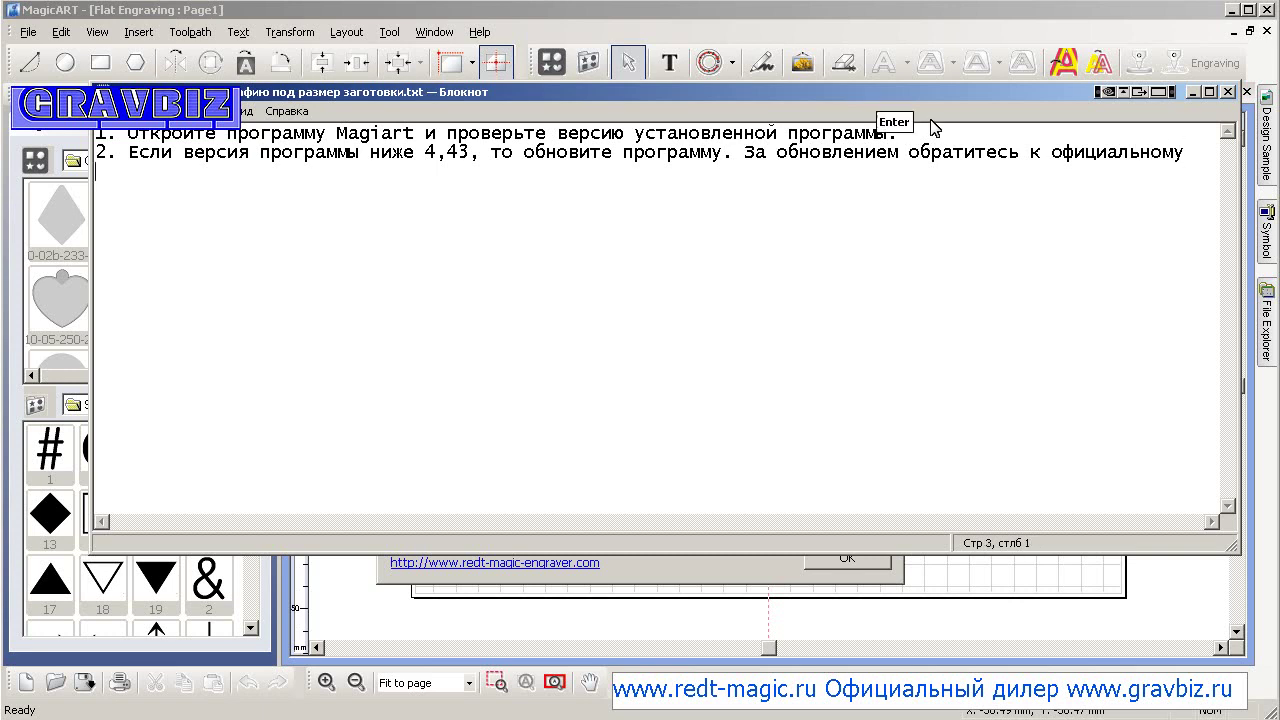
{"action": "type", "text": "дилеру"}
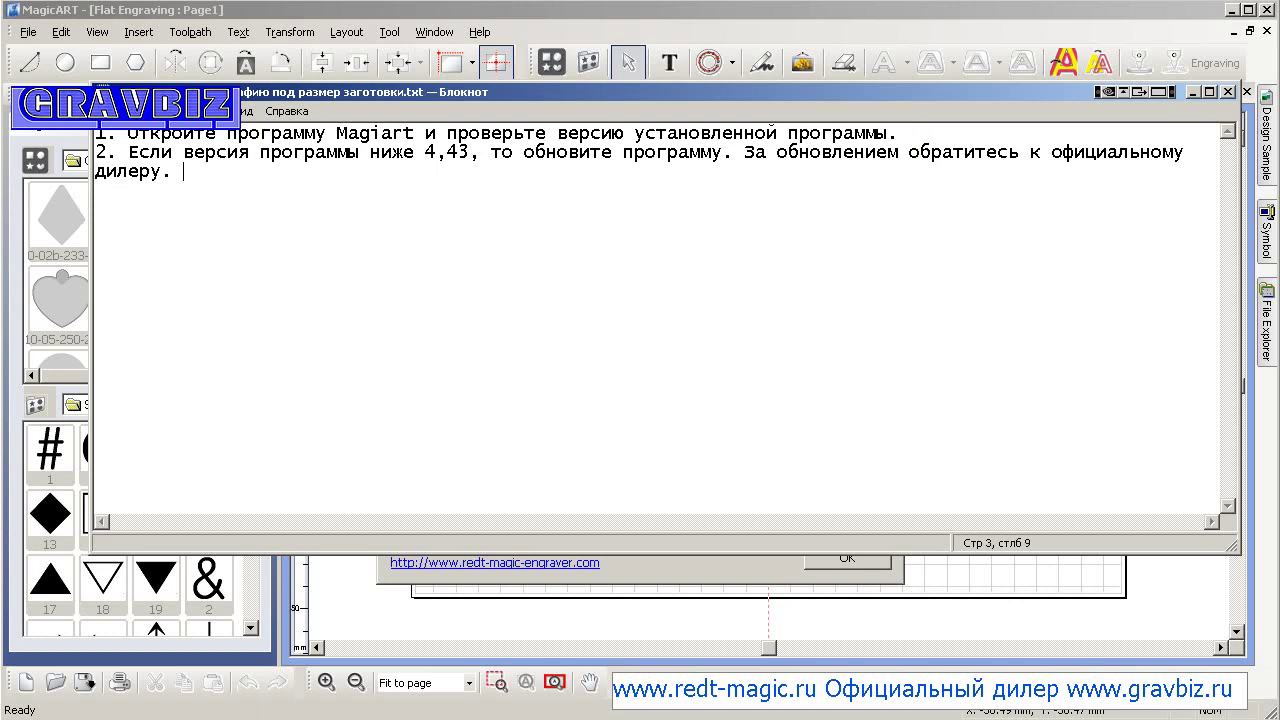
{"action": "type", "text": ". www.gravbi"}
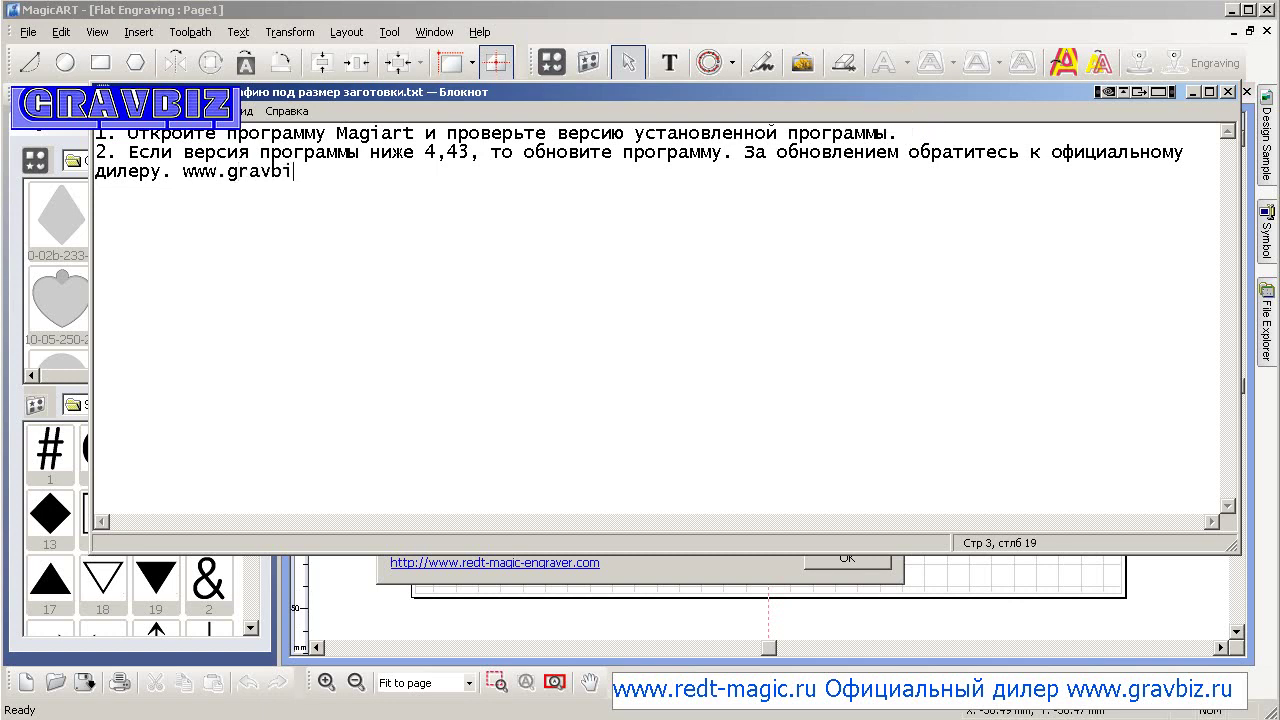
{"action": "type", "text": "z.ru"}
Step: Switch back to MagicART and close the About window
{"action": "left_click", "coordinate": [722, 578]}
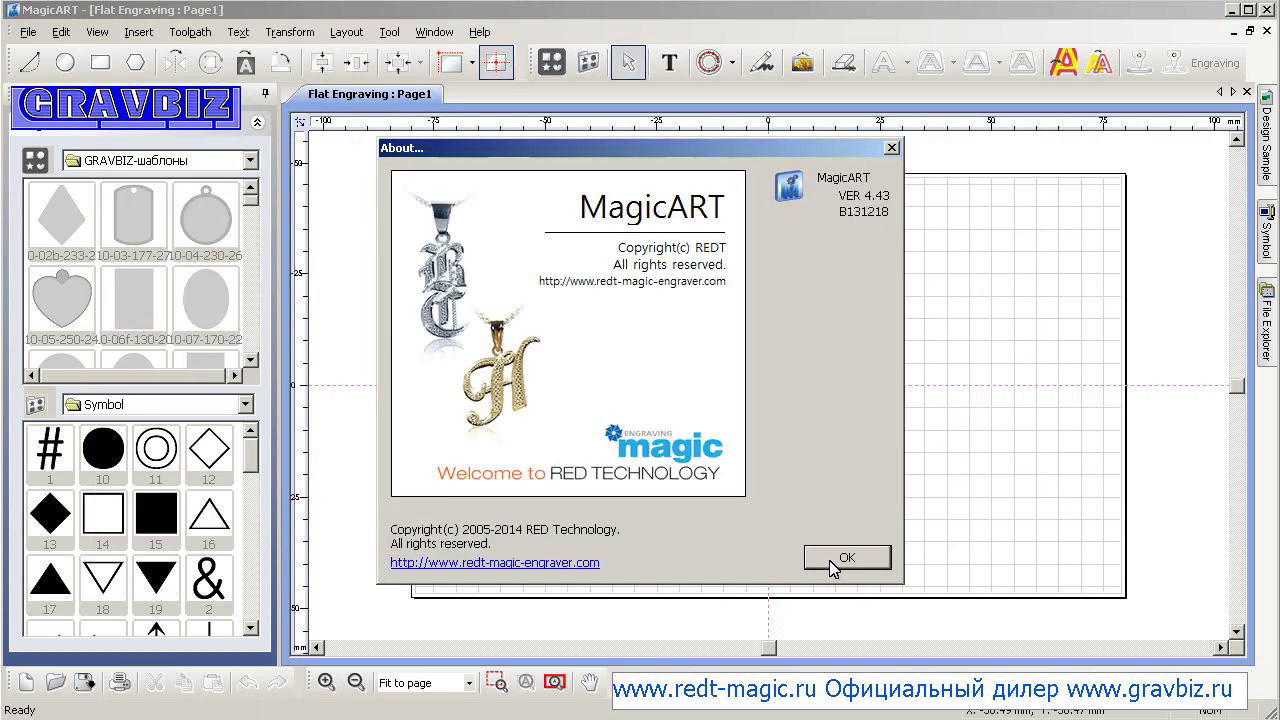
{"action": "left_click", "coordinate": [845, 558]}
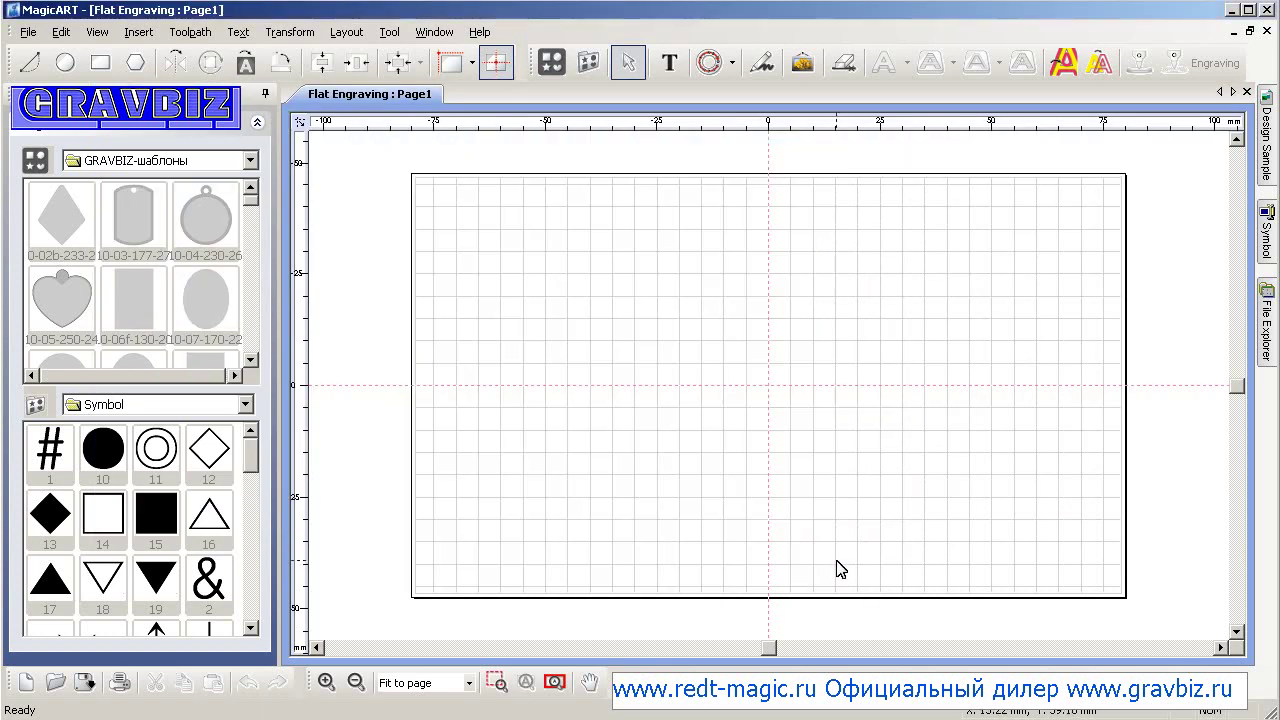
{"action": "double_click", "coordinate": [73, 237]}
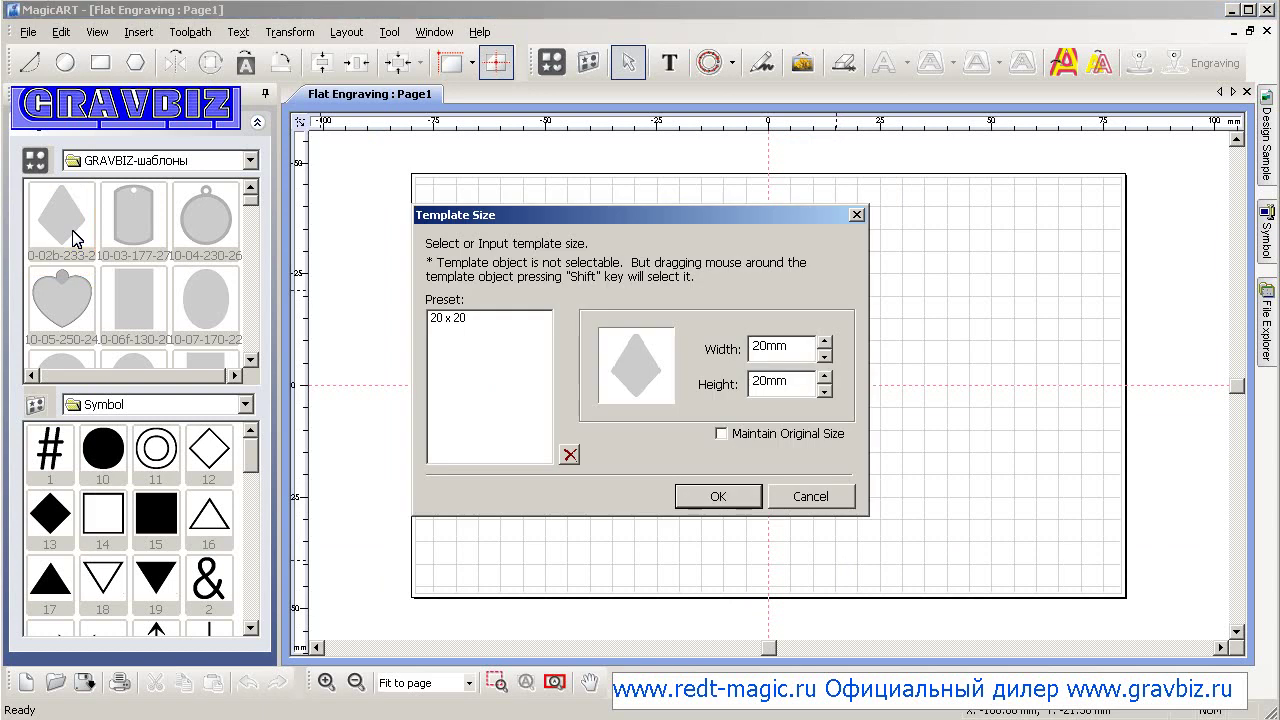
{"action": "left_click_drag", "start_coordinate": [767, 344], "coordinate": [755, 342]}
{"action": "left_click", "coordinate": [831, 500]}
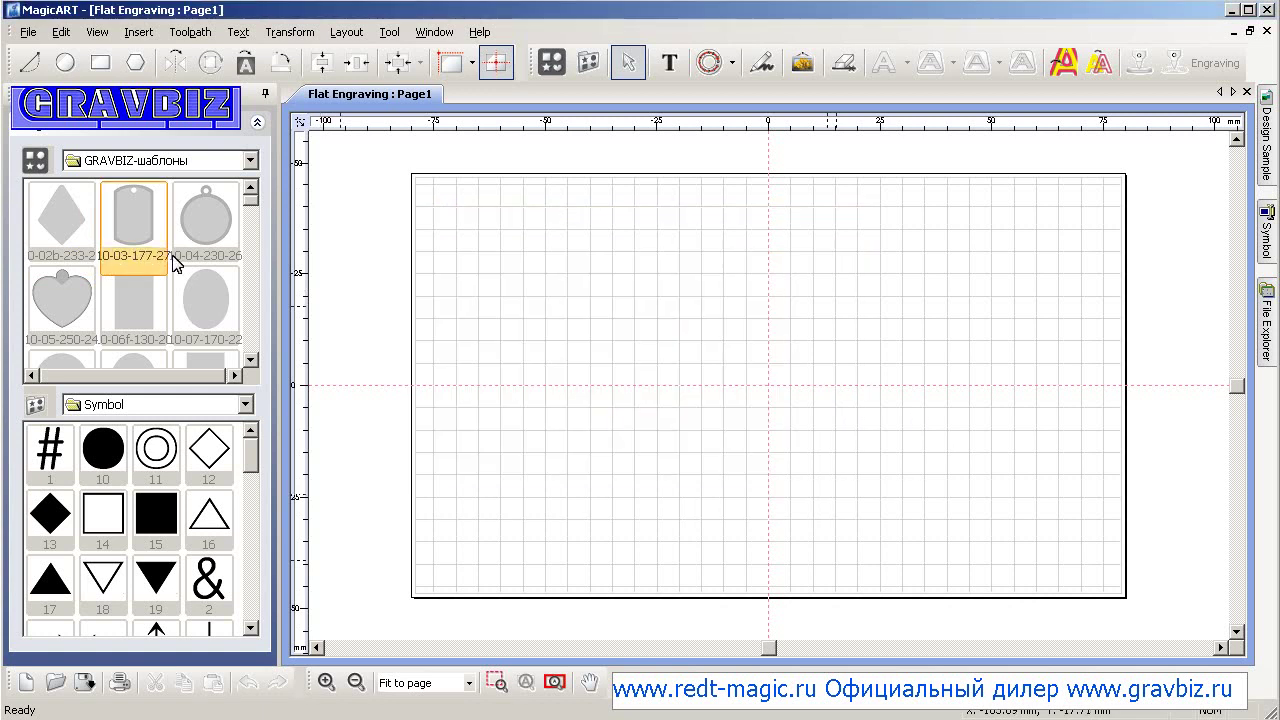
{"action": "left_click", "coordinate": [252, 360]}
{"action": "left_click", "coordinate": [255, 364]}
{"action": "left_click", "coordinate": [252, 362]}
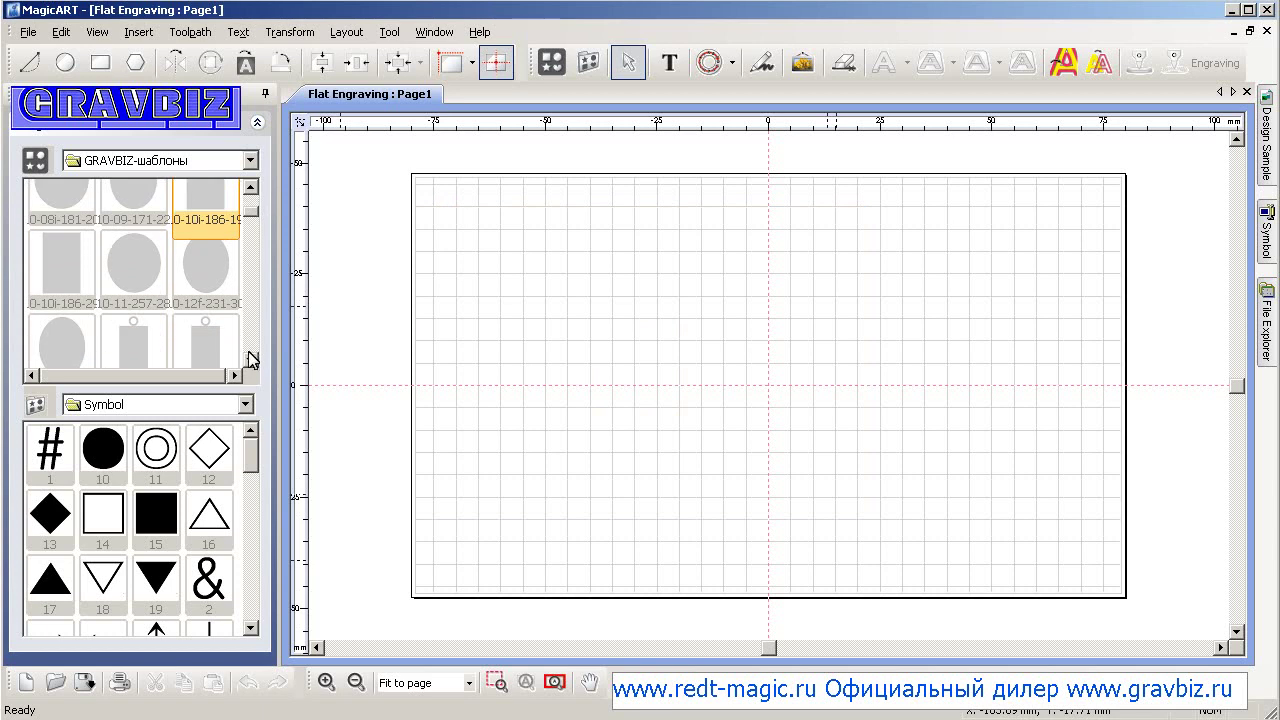
{"action": "left_click", "coordinate": [252, 360]}
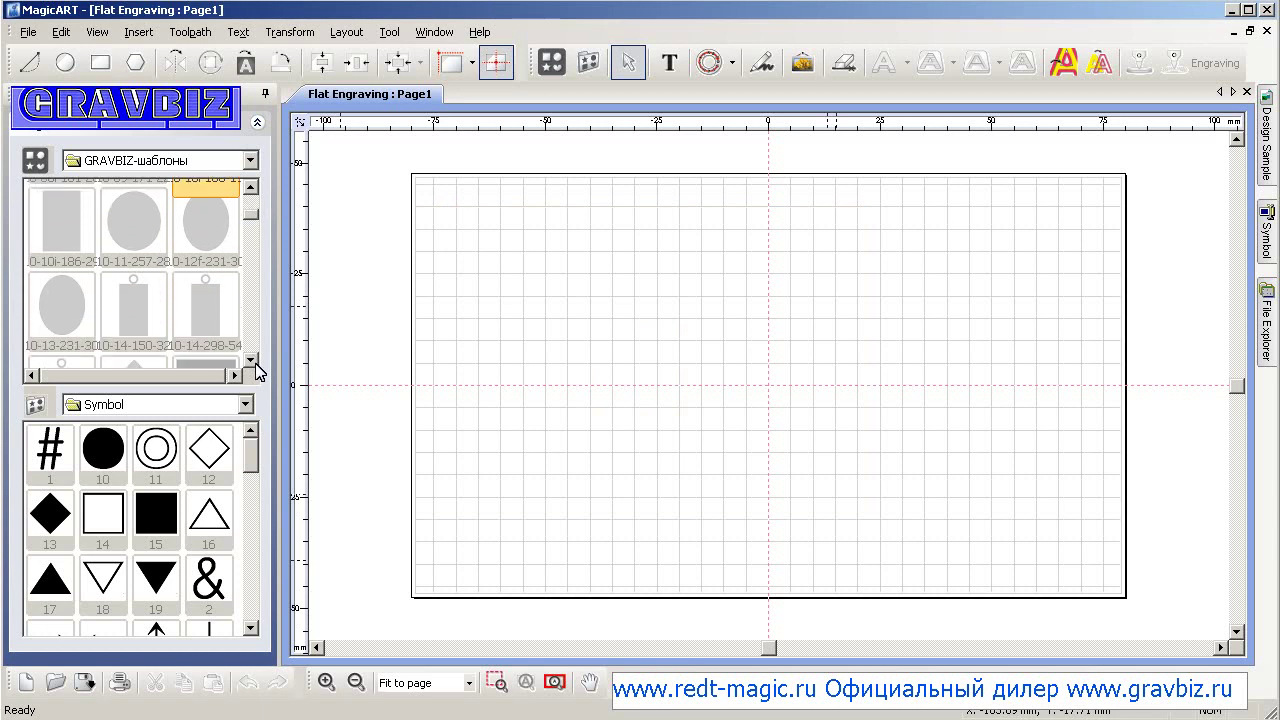
{"action": "left_click", "coordinate": [204, 261]}
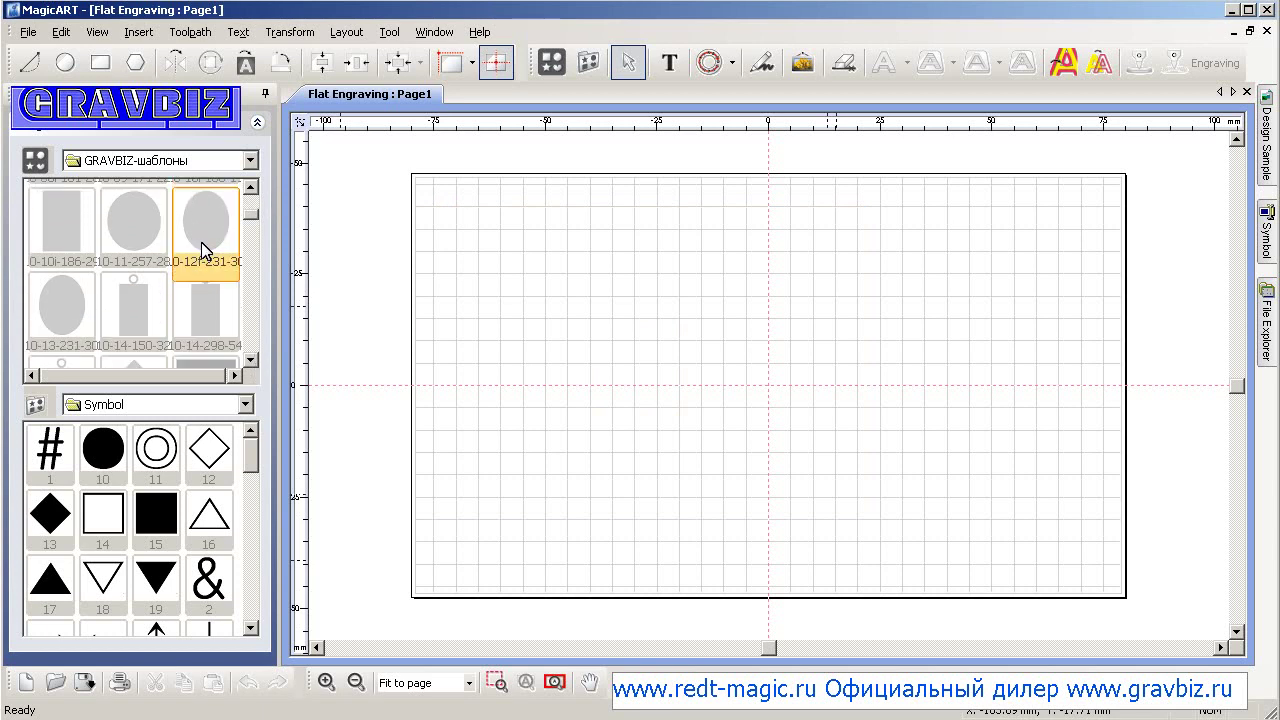
{"action": "left_click", "coordinate": [551, 62]}
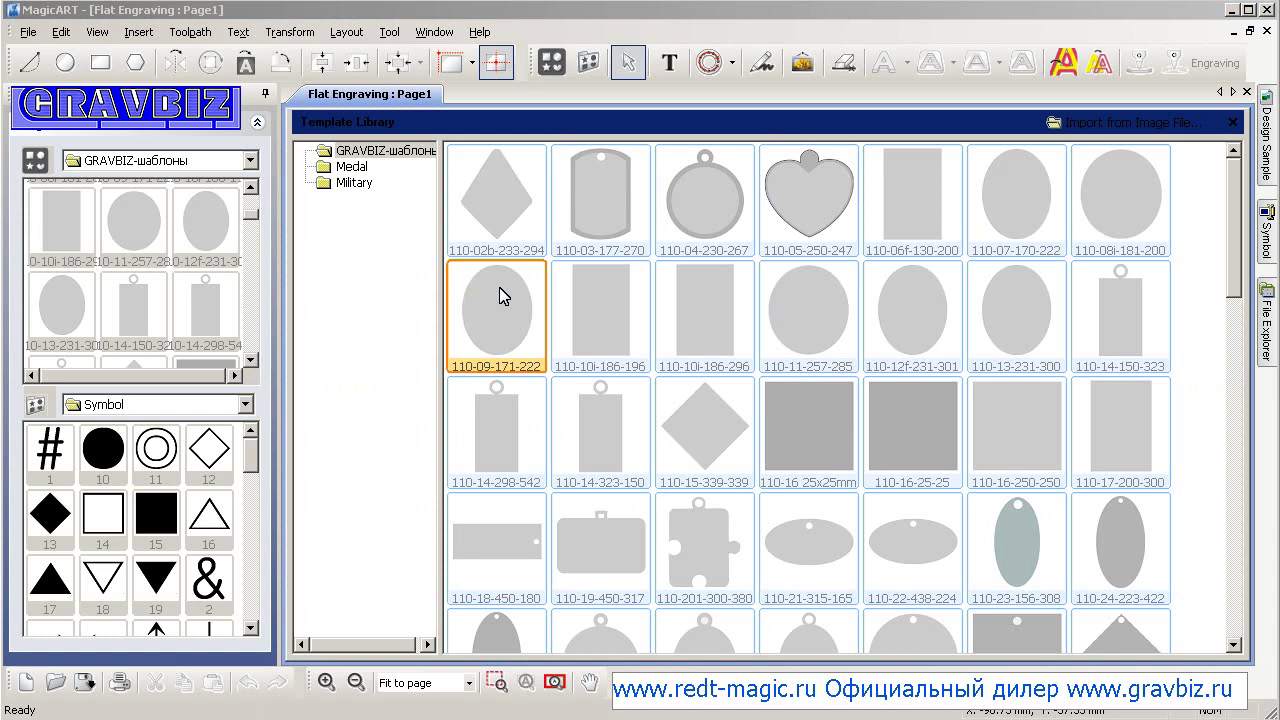
{"action": "scroll", "coordinate": [503, 296], "scroll_direction": "down", "scroll_amount": 3}
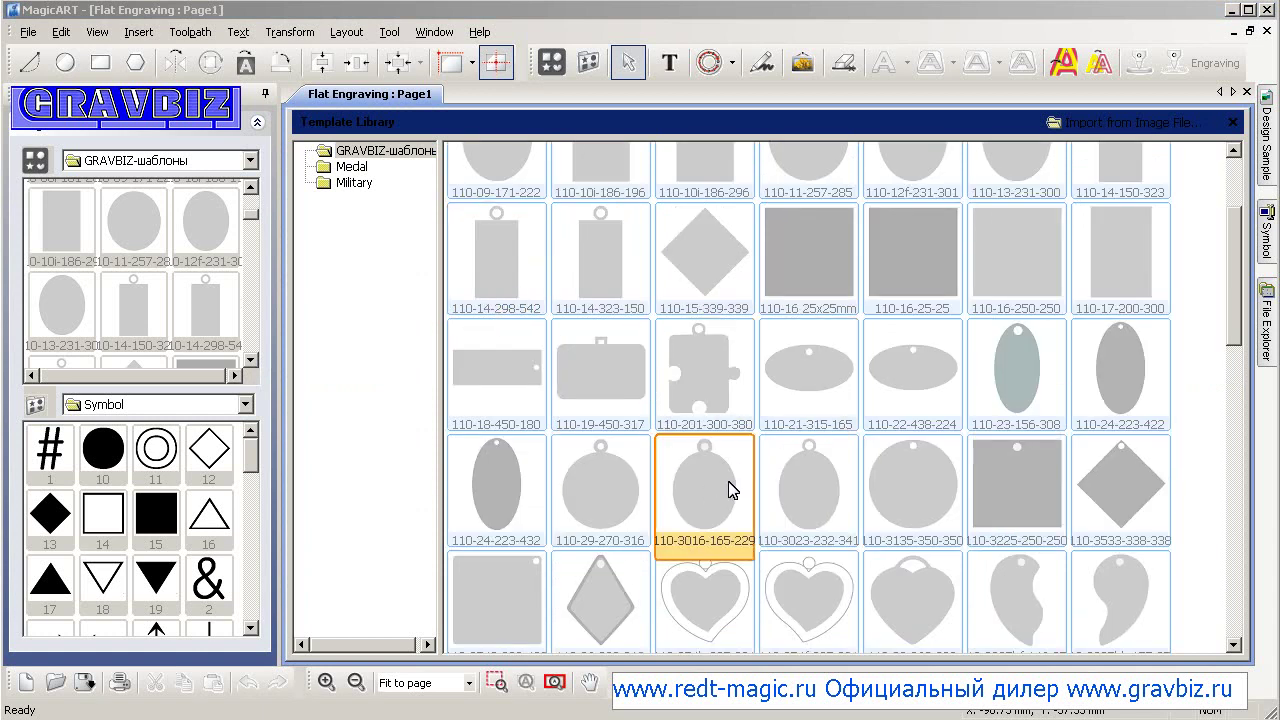
{"action": "double_click", "coordinate": [817, 496]}
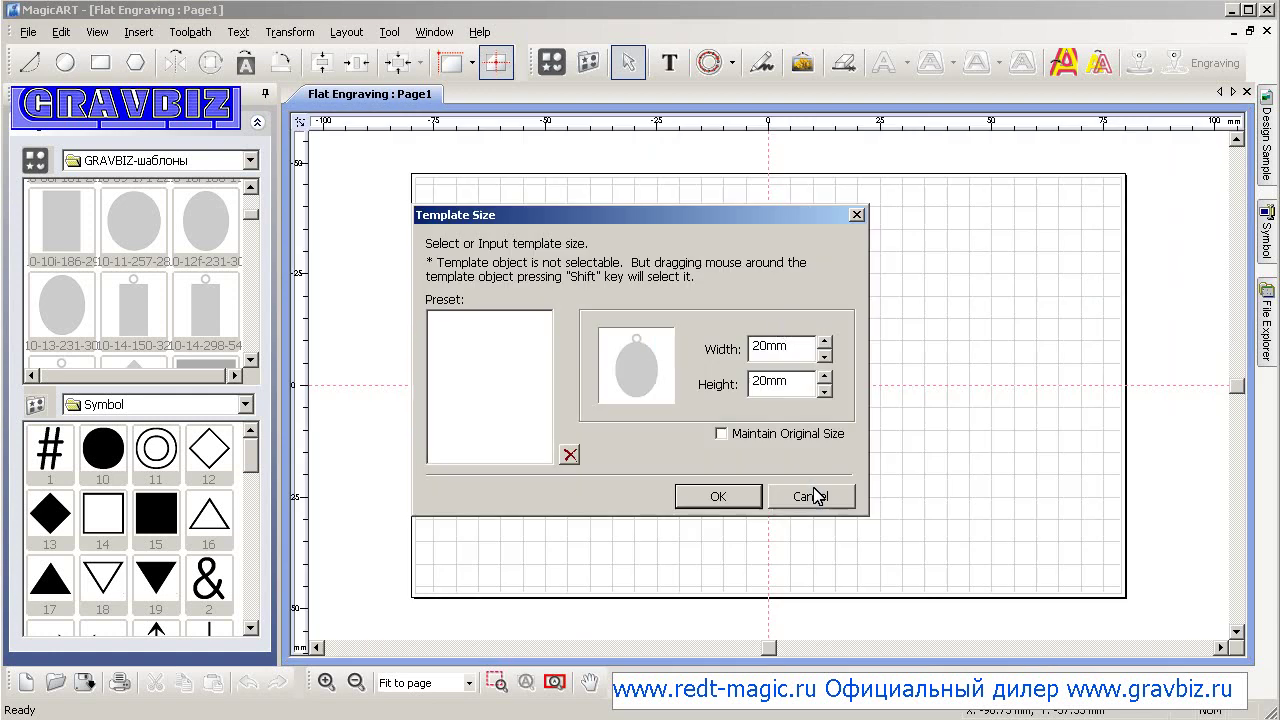
Step: Insert the pendant template with a width of 23.2 mm and a height of 34.1 mm
{"action": "left_click_drag", "start_coordinate": [768, 345], "coordinate": [741, 345]}
{"action": "type", "text": "23.2"}
{"action": "left_click_drag", "start_coordinate": [766, 388], "coordinate": [749, 385]}
{"action": "type", "text": "2"}
{"action": "type", "text": "4.1"}
{"action": "type", "text": "3"}
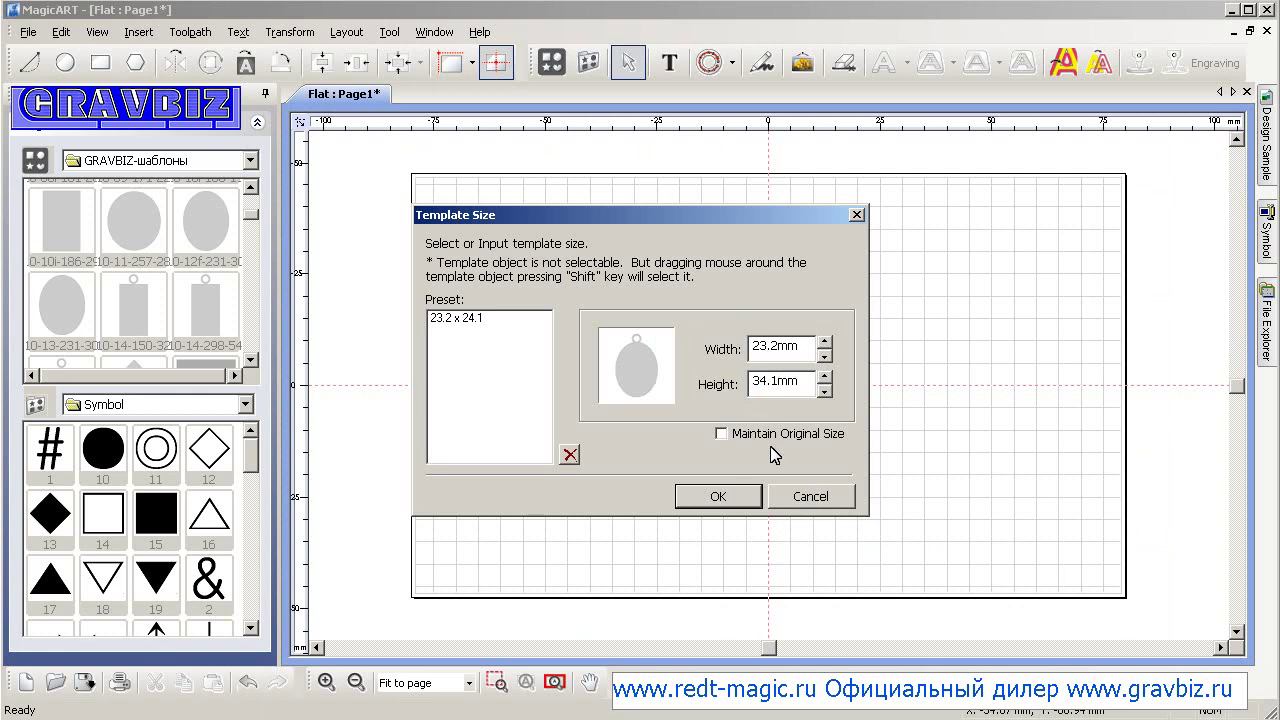
{"action": "left_click", "coordinate": [740, 494]}
Step: Insert the two-squirrels photo, whose file name begins "it-s-a-very-difficul", from the folder Фотки для примеров onto the page
{"action": "left_click", "coordinate": [802, 62]}
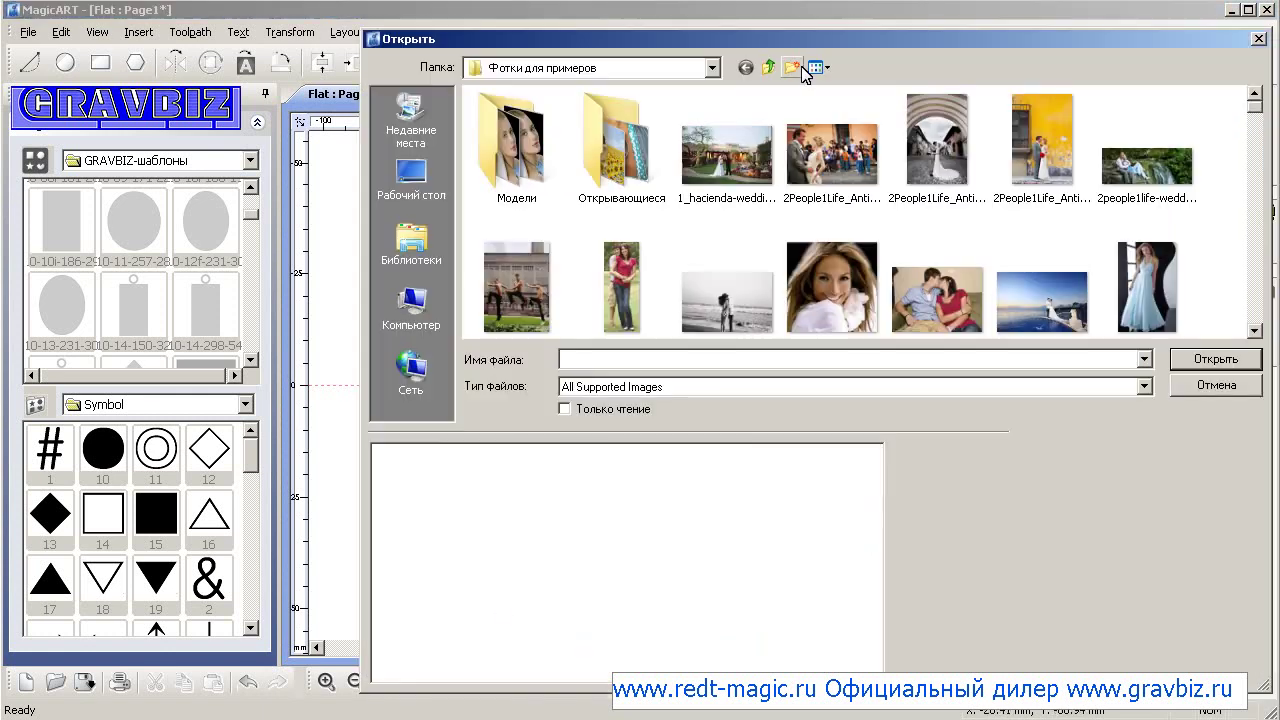
{"action": "scroll", "coordinate": [810, 221], "scroll_direction": "down", "scroll_amount": 10}
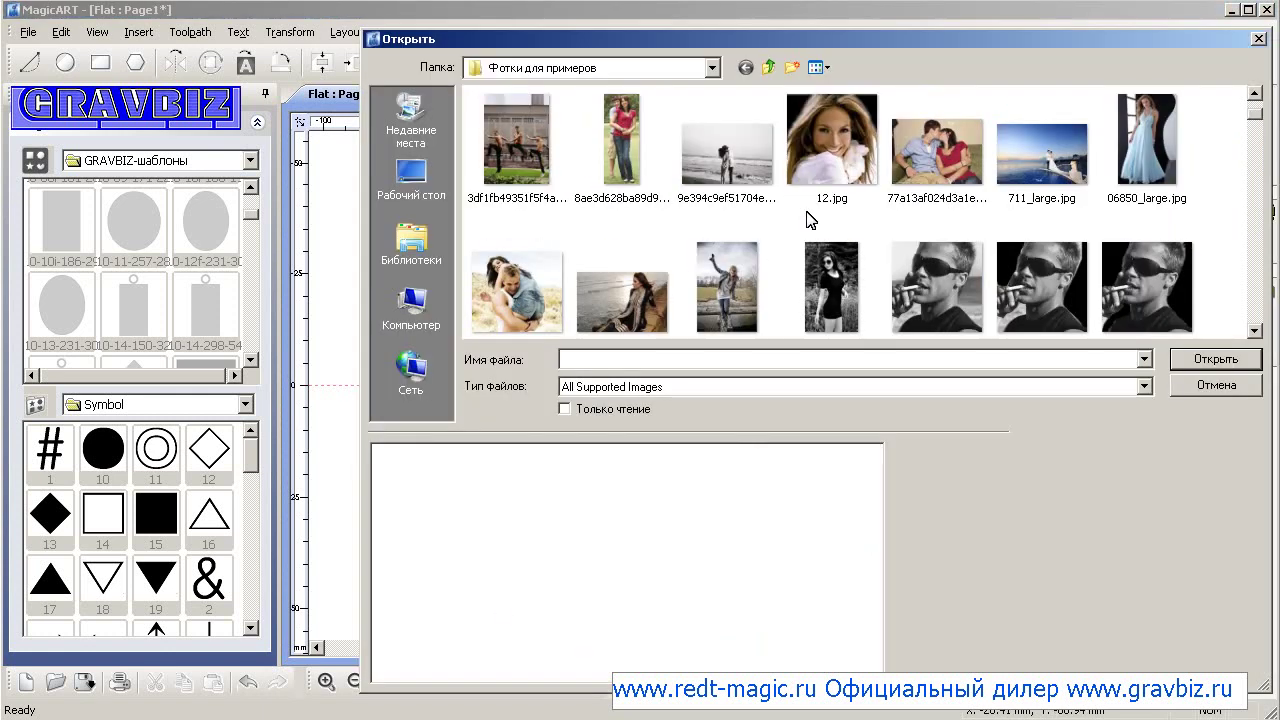
{"action": "scroll", "coordinate": [810, 221], "scroll_direction": "down", "scroll_amount": 8}
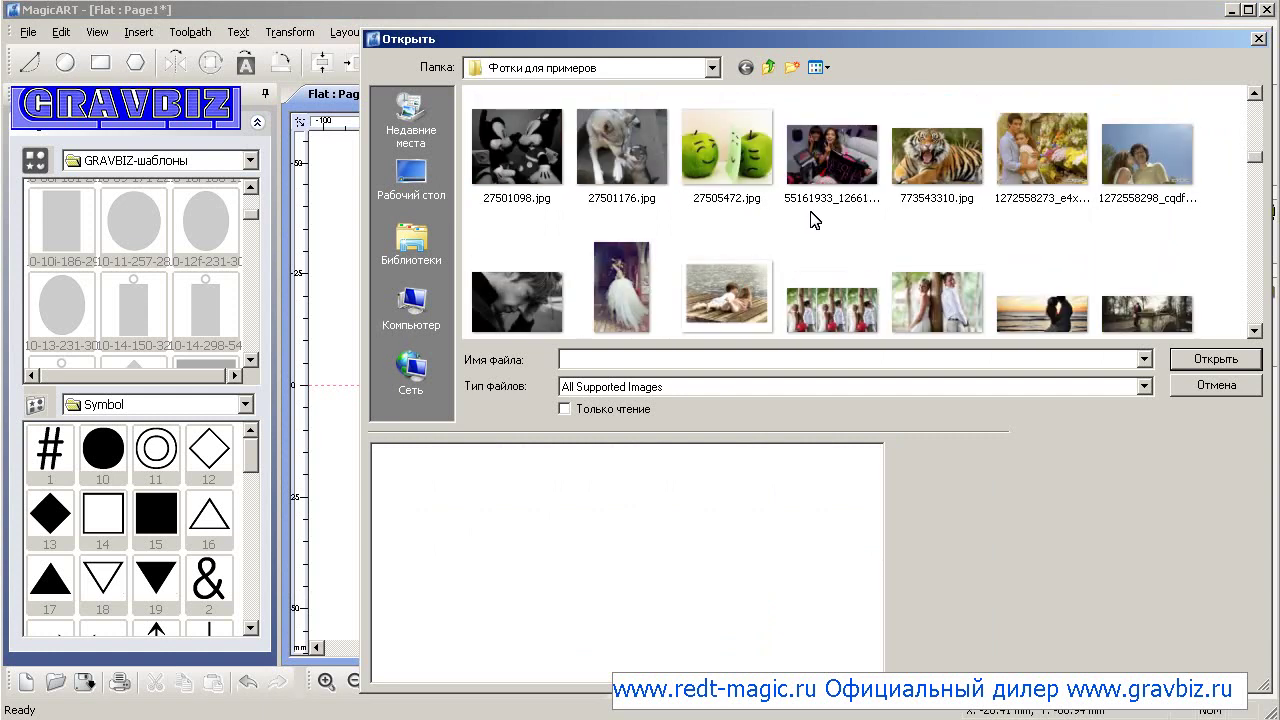
{"action": "scroll", "coordinate": [810, 221], "scroll_direction": "down", "scroll_amount": 6}
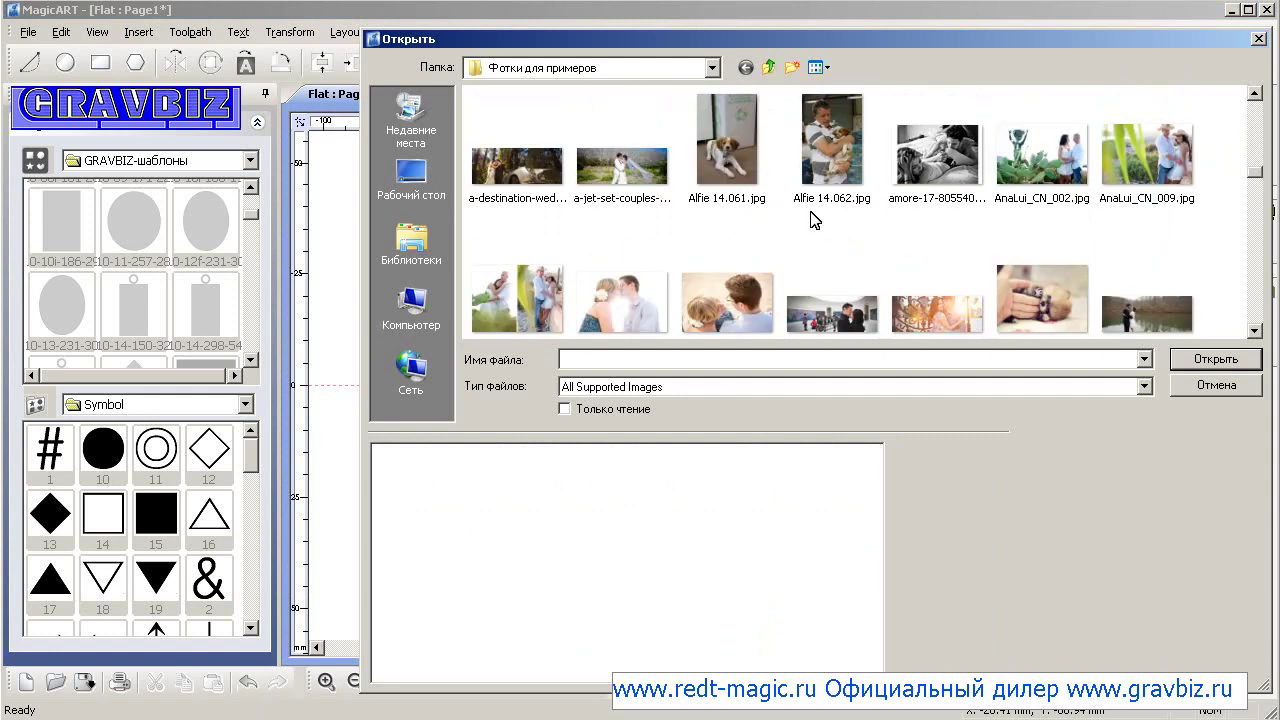
{"action": "scroll", "coordinate": [812, 220], "scroll_direction": "down", "scroll_amount": 6}
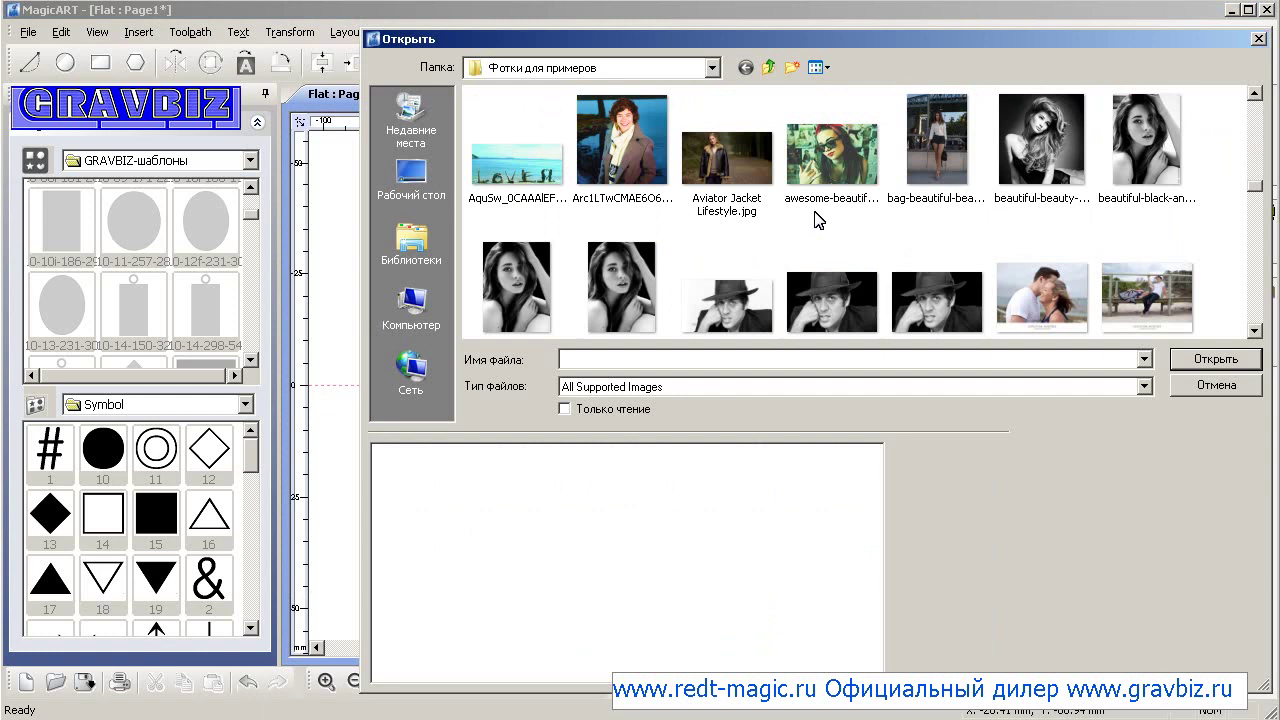
{"action": "scroll", "coordinate": [815, 221], "scroll_direction": "down", "scroll_amount": 3}
{"action": "scroll", "coordinate": [815, 221], "scroll_direction": "down", "scroll_amount": 3}
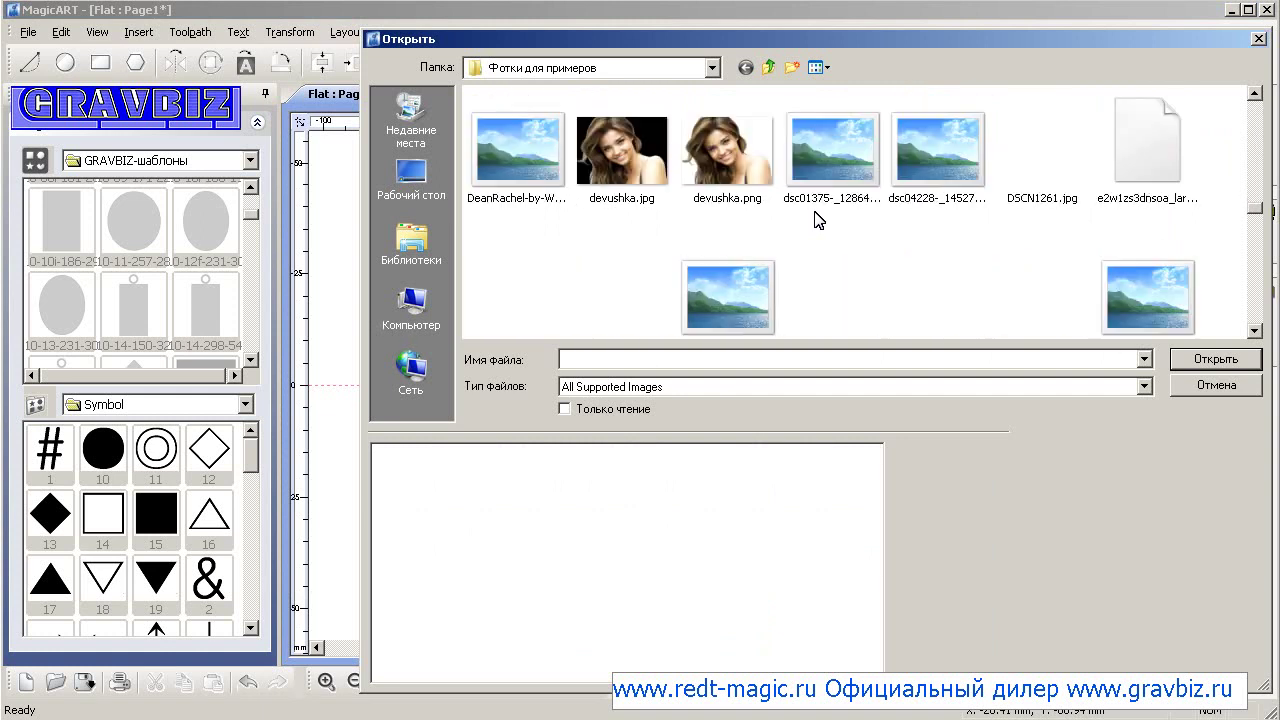
{"action": "scroll", "coordinate": [815, 221], "scroll_direction": "down", "scroll_amount": 3}
{"action": "scroll", "coordinate": [815, 221], "scroll_direction": "down", "scroll_amount": 3}
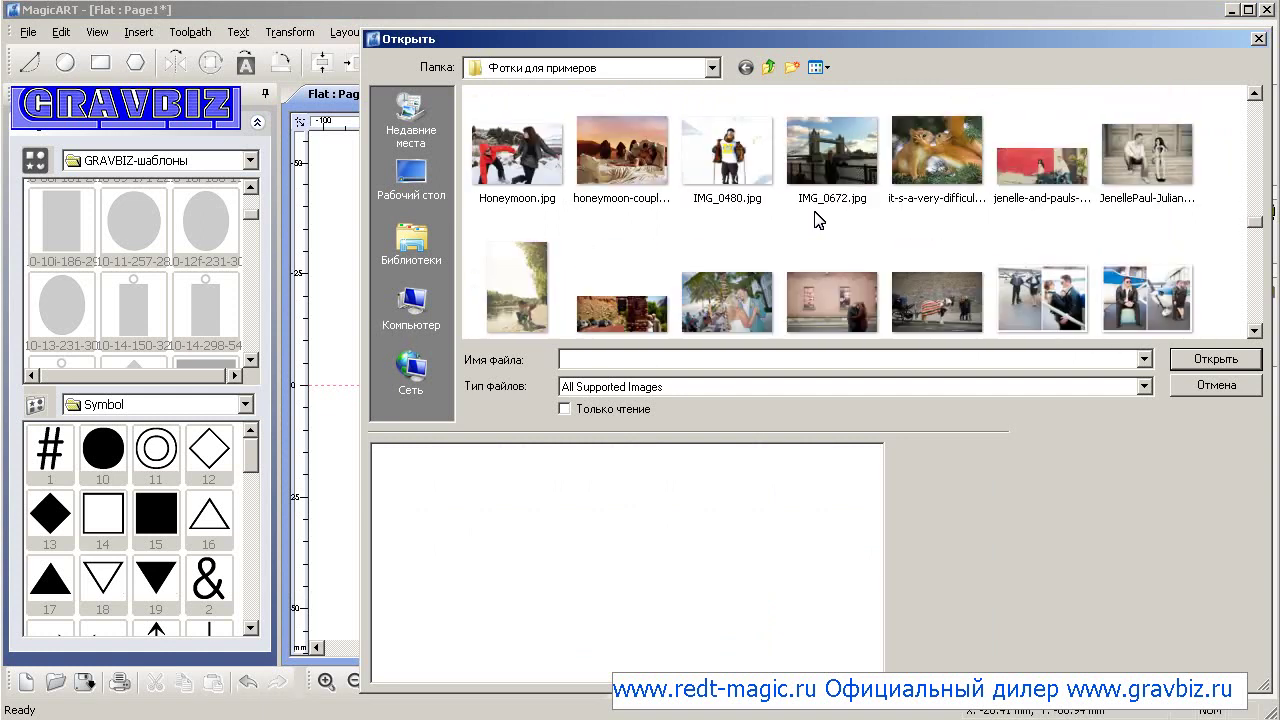
{"action": "double_click", "coordinate": [931, 157]}
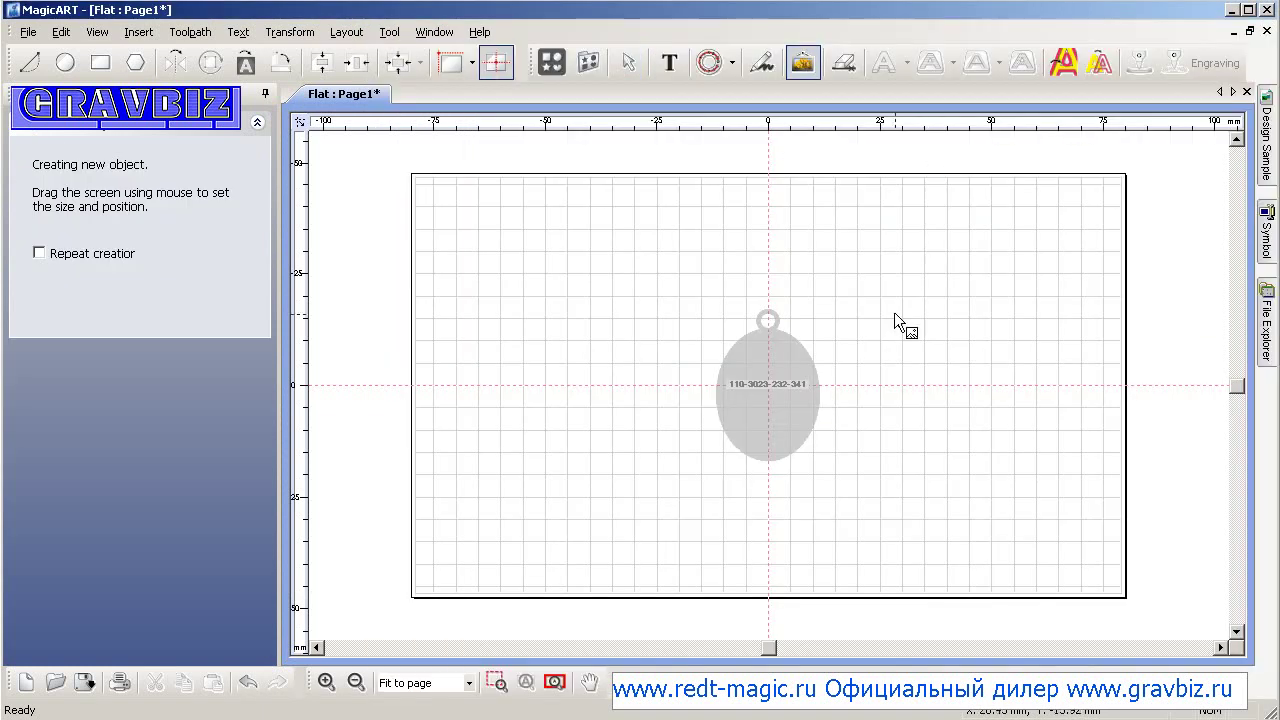
{"action": "left_click", "coordinate": [826, 360]}
Step: Scale the photo down proportionally to about 74 x 56 mm and centre it on the page
{"action": "scroll", "coordinate": [828, 357], "scroll_direction": "down", "scroll_amount": 3}
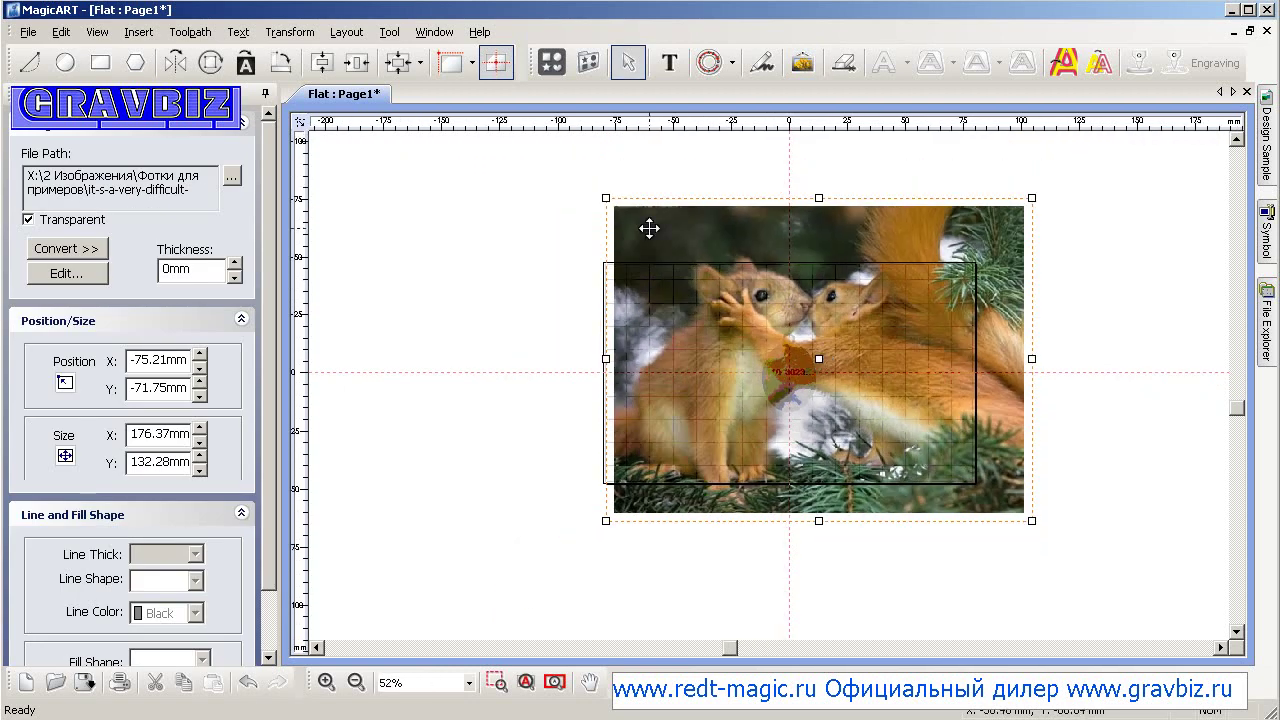
{"action": "left_click_drag", "start_coordinate": [604, 196], "coordinate": [840, 483]}
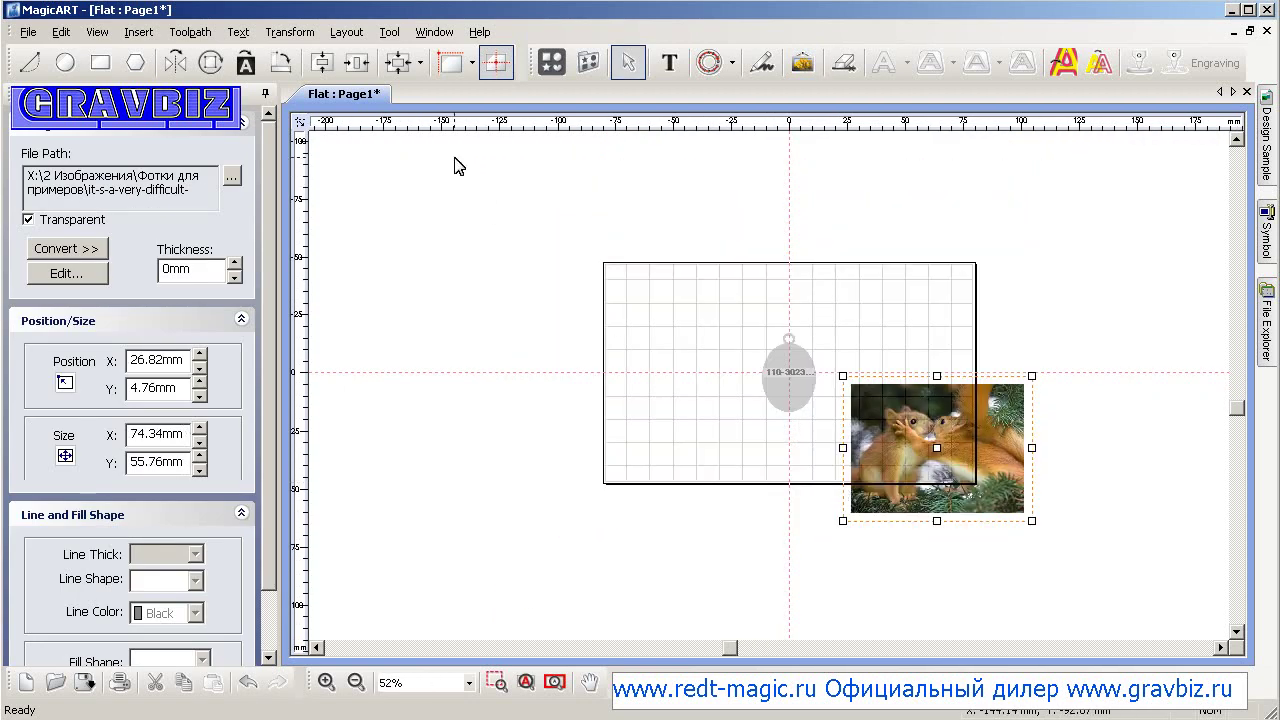
{"action": "left_click", "coordinate": [402, 68]}
Step: Scale the photo down to about 36 x 27 mm and move it over the pendant's oval
{"action": "scroll", "coordinate": [660, 220], "scroll_direction": "up", "scroll_amount": 2}
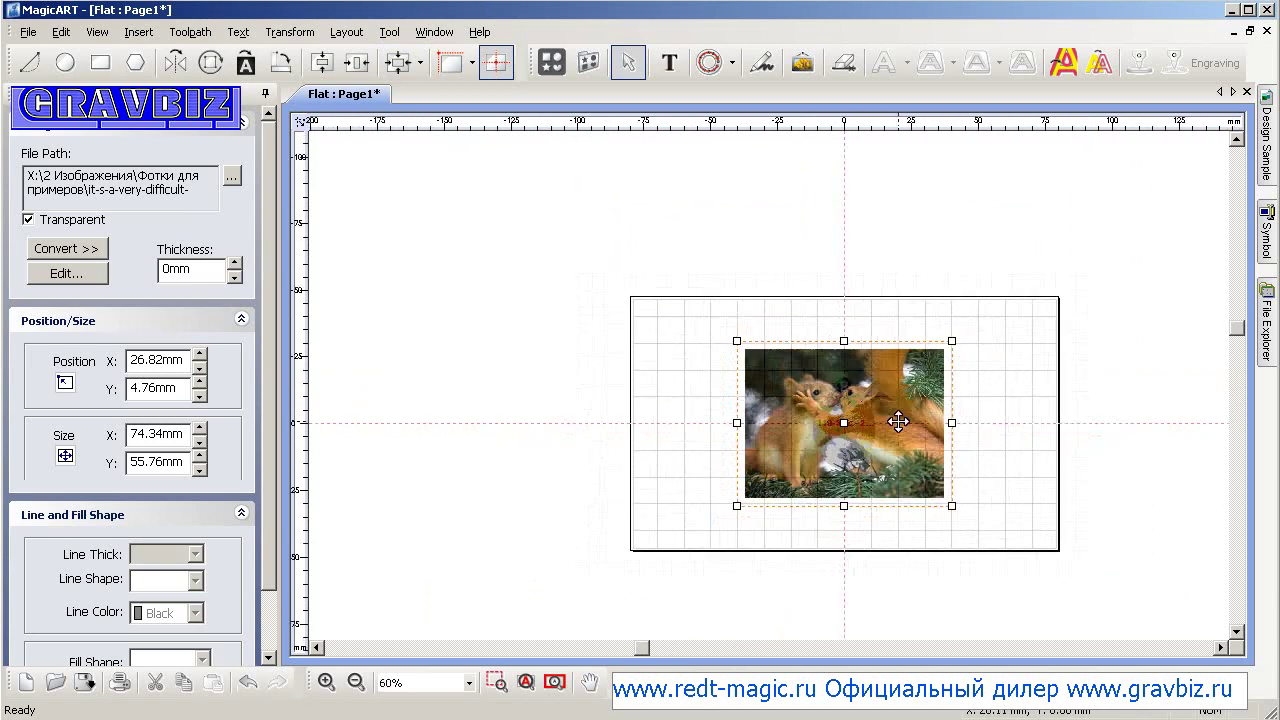
{"action": "scroll", "coordinate": [940, 470], "scroll_direction": "up", "scroll_amount": 2}
{"action": "scroll", "coordinate": [968, 514], "scroll_direction": "up", "scroll_amount": 4}
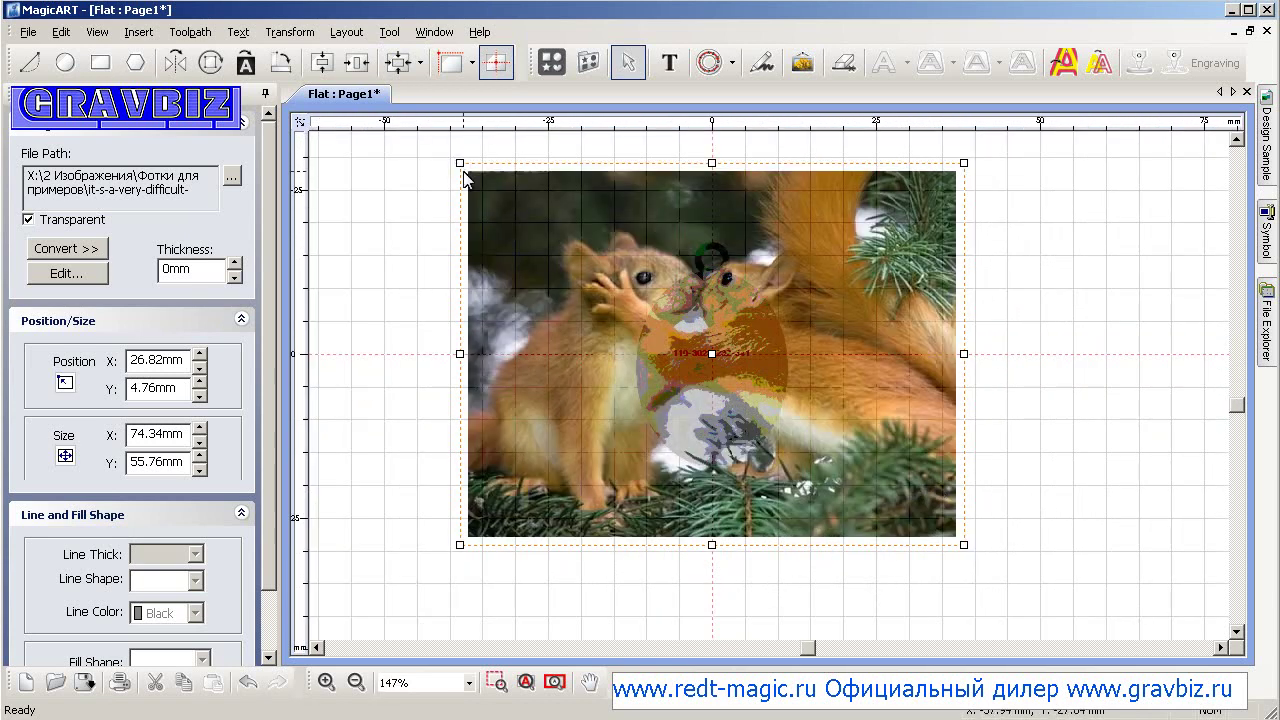
{"action": "left_click_drag", "start_coordinate": [457, 162], "coordinate": [718, 360]}
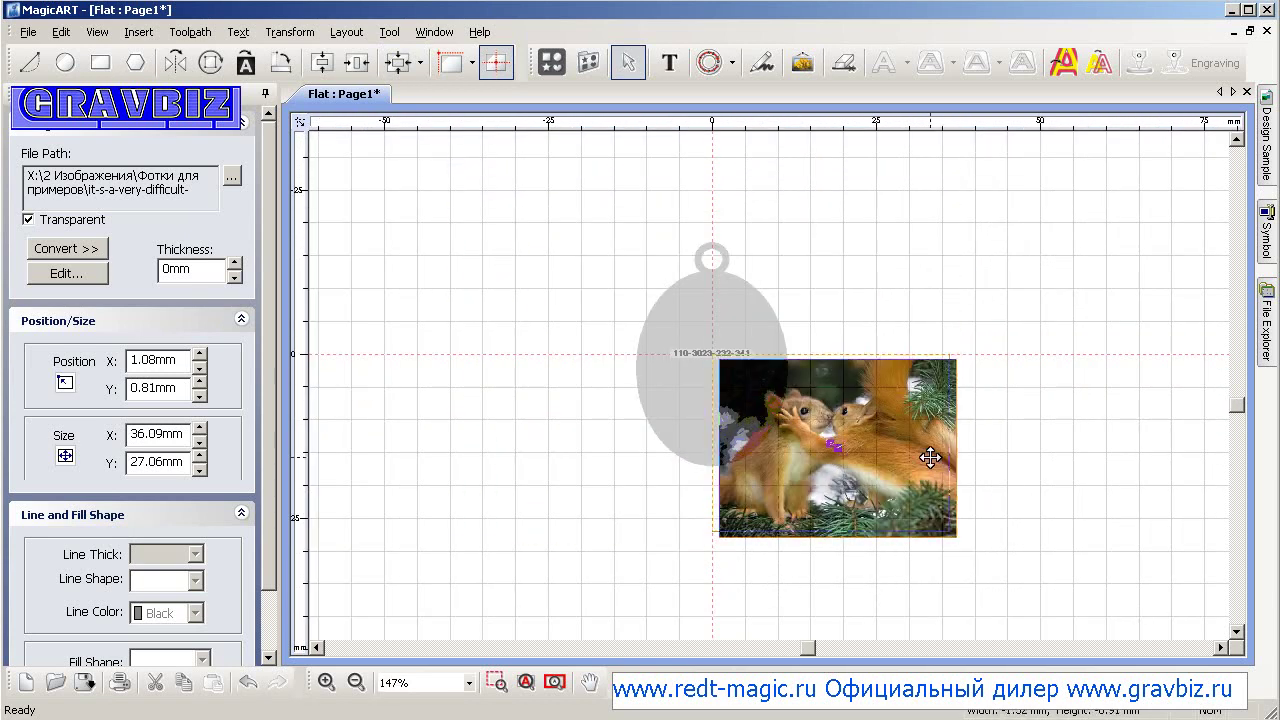
{"action": "left_click_drag", "start_coordinate": [938, 461], "coordinate": [821, 380]}
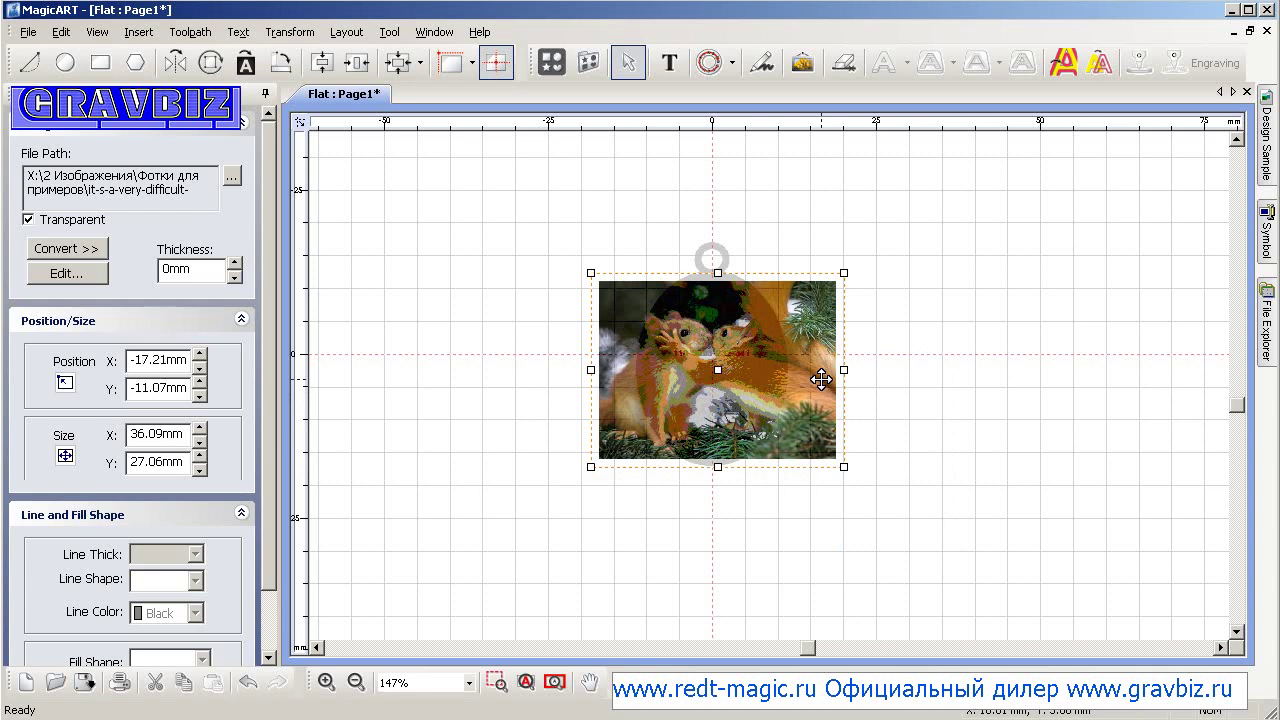
Step: Enlarge the photo to about 40 x 30 mm and adjust its position so the squirrels' faces sit over the oval
{"action": "left_click_drag", "start_coordinate": [591, 273], "coordinate": [573, 260]}
{"action": "left_click_drag", "start_coordinate": [778, 306], "coordinate": [806, 311]}
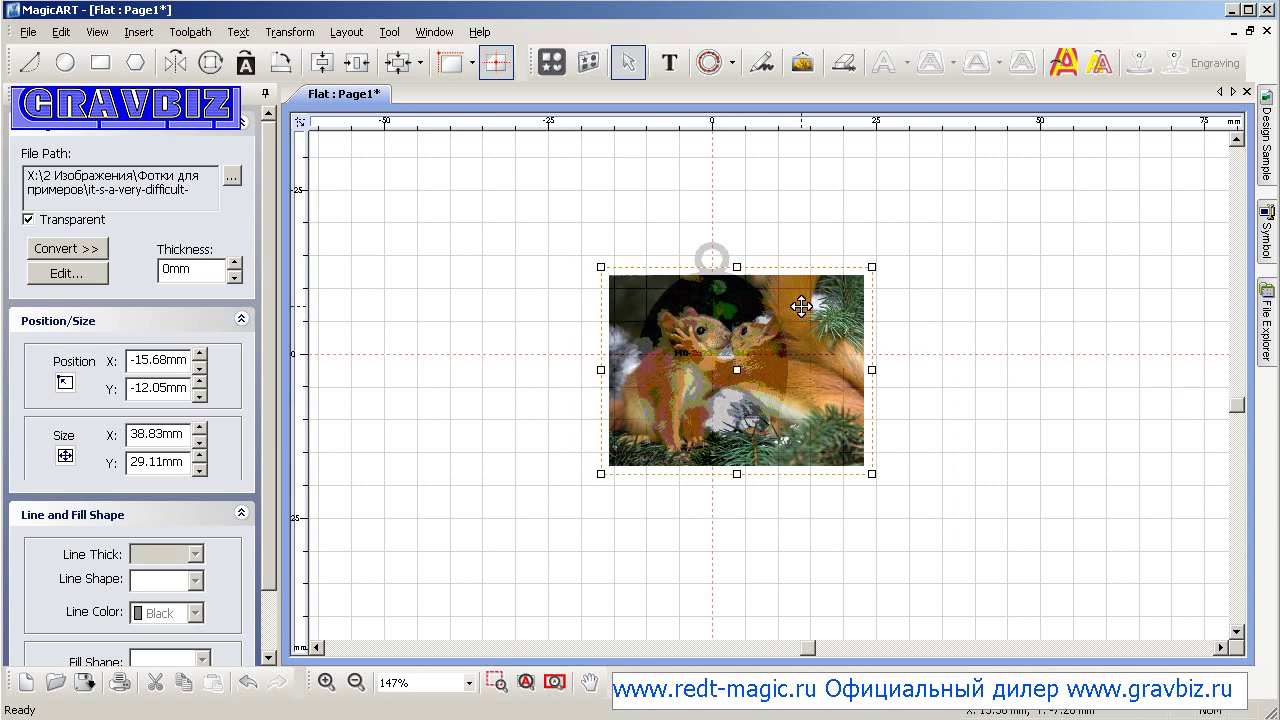
{"action": "left_click_drag", "start_coordinate": [600, 266], "coordinate": [595, 261]}
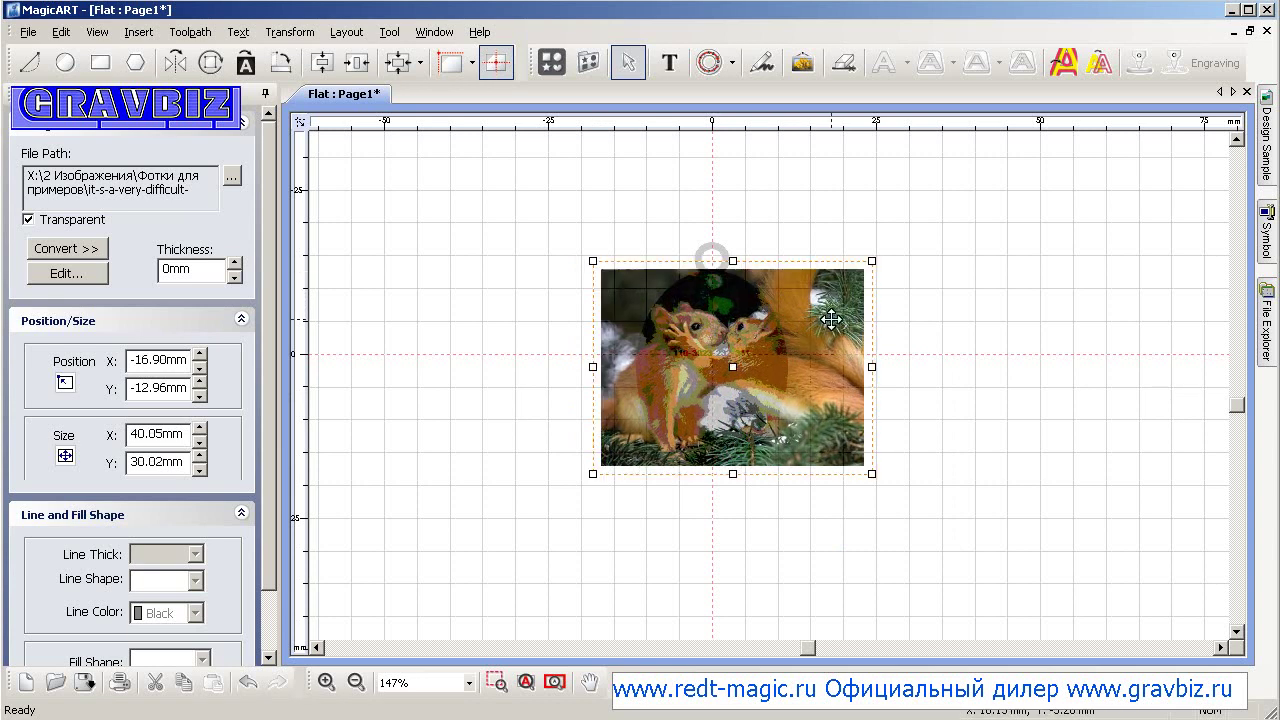
{"action": "key", "text": "Right"}
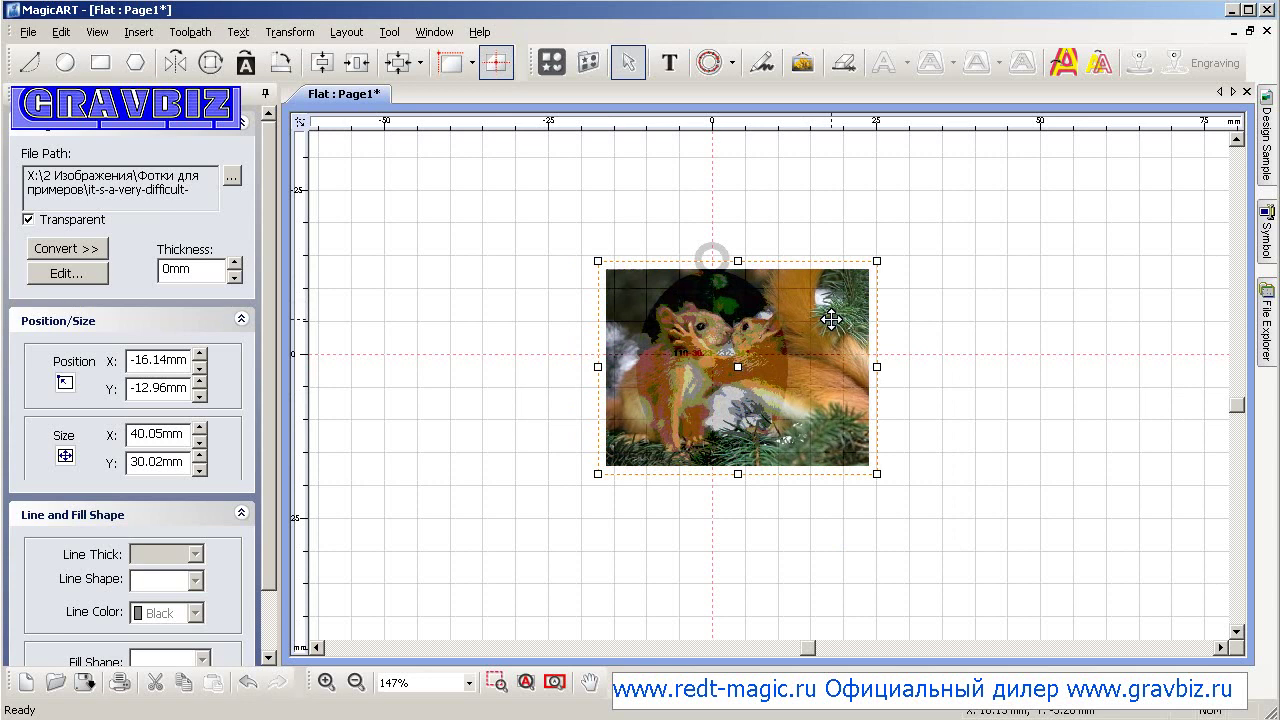
{"action": "key", "text": "Left"}
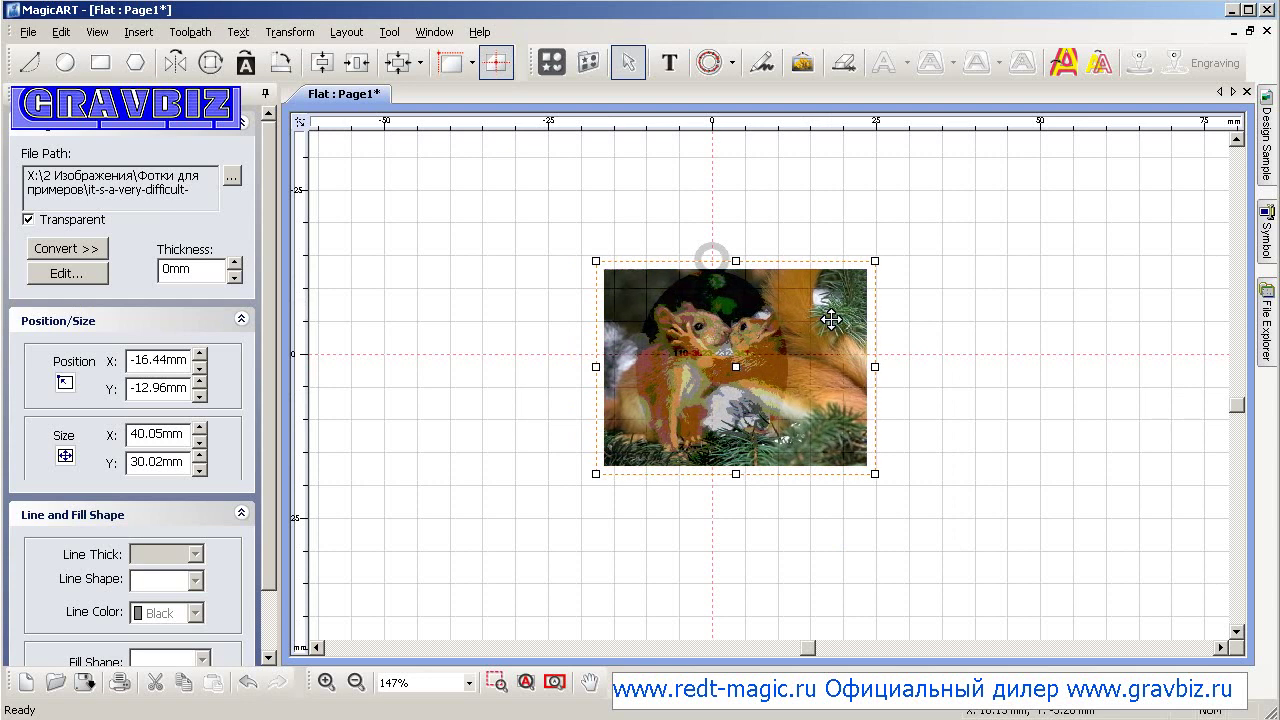
Step: Draw an ellipse about 22 x 30 mm over the photo, centre it on the page and lower it onto the pendant's oval
{"action": "left_click", "coordinate": [66, 63]}
{"action": "left_click_drag", "start_coordinate": [654, 261], "coordinate": [789, 454]}
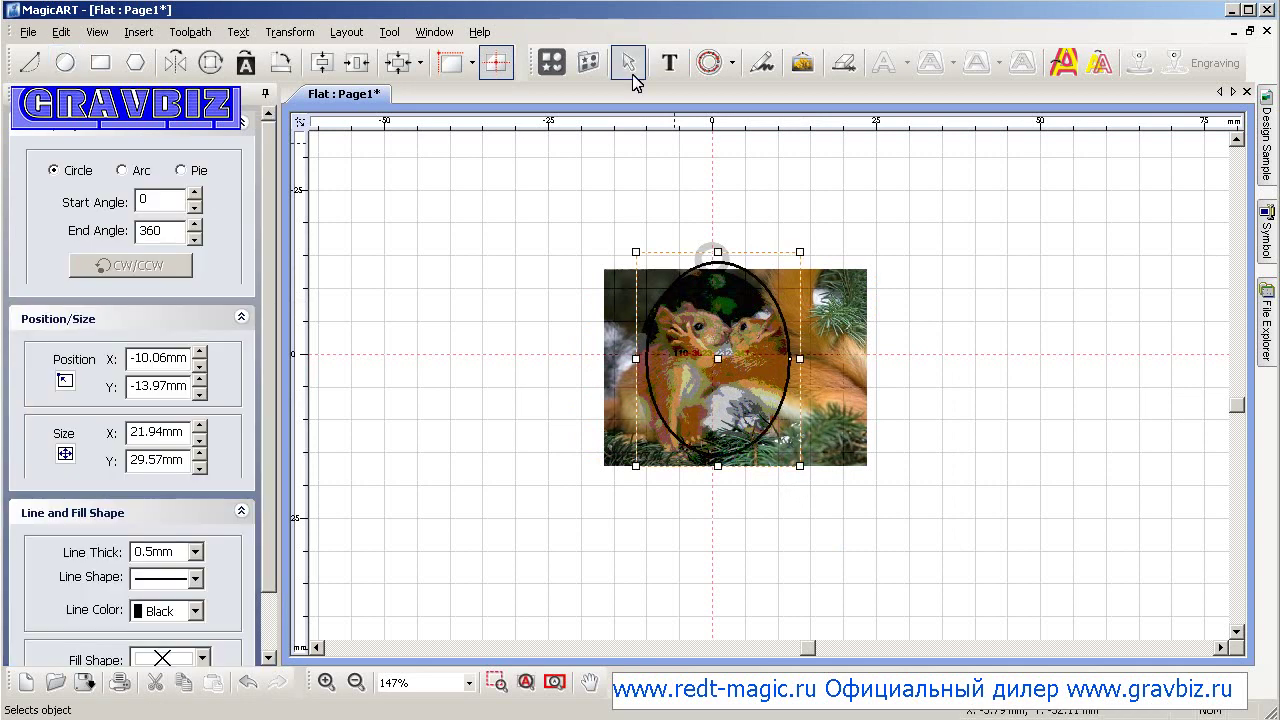
{"action": "left_click", "coordinate": [399, 63]}
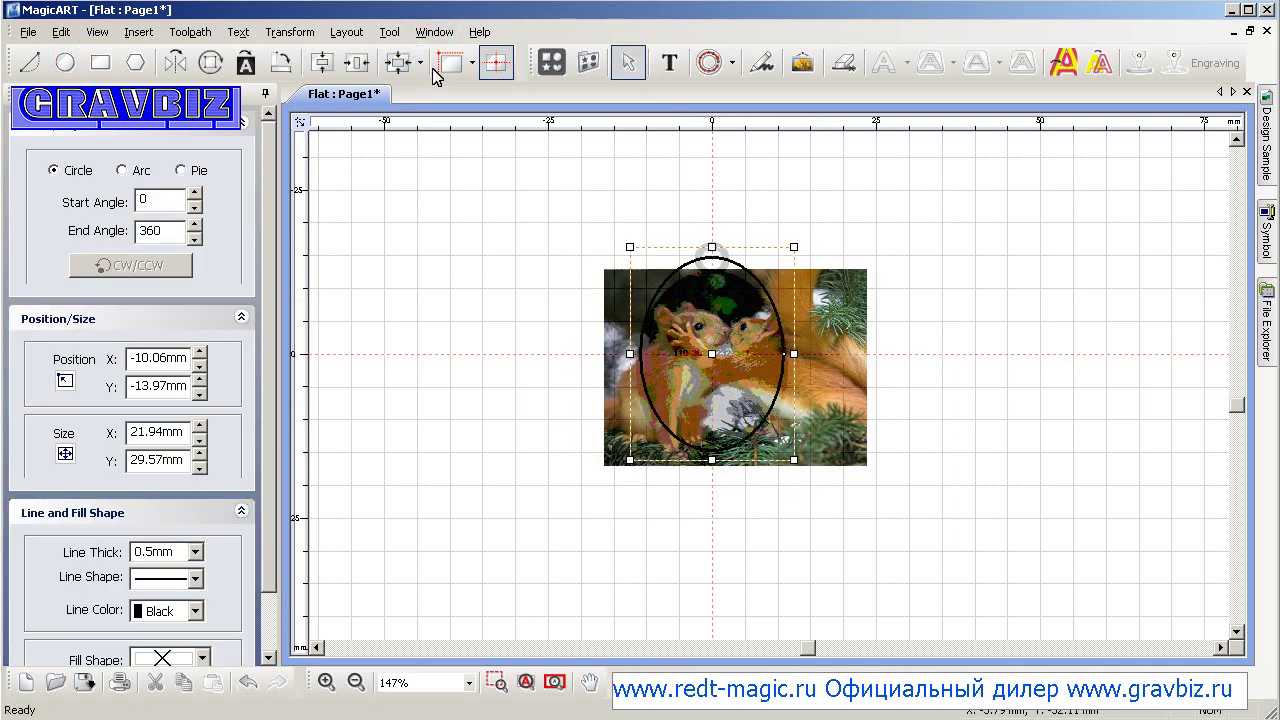
{"action": "key", "text": "Down"}
{"action": "key", "text": "Down"}
{"action": "key", "text": "Down"}
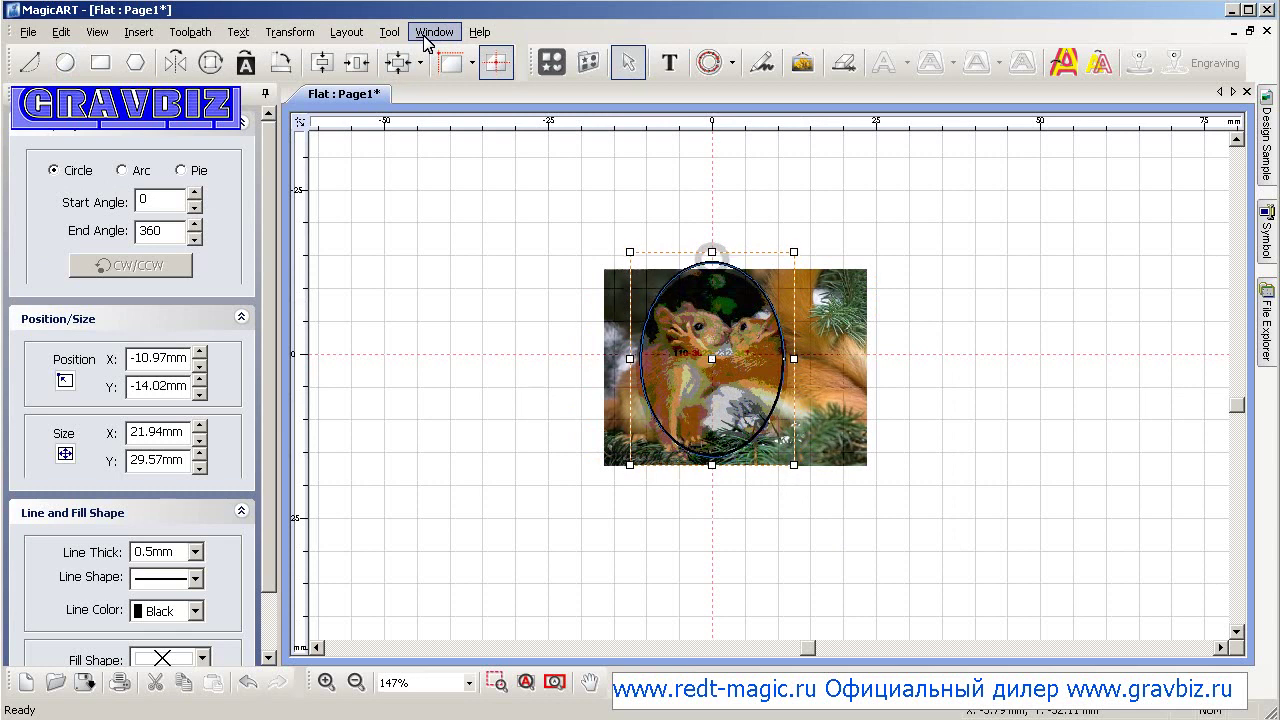
{"action": "key", "text": "Down"}
{"action": "key", "text": "Down"}
{"action": "key", "text": "Down"}
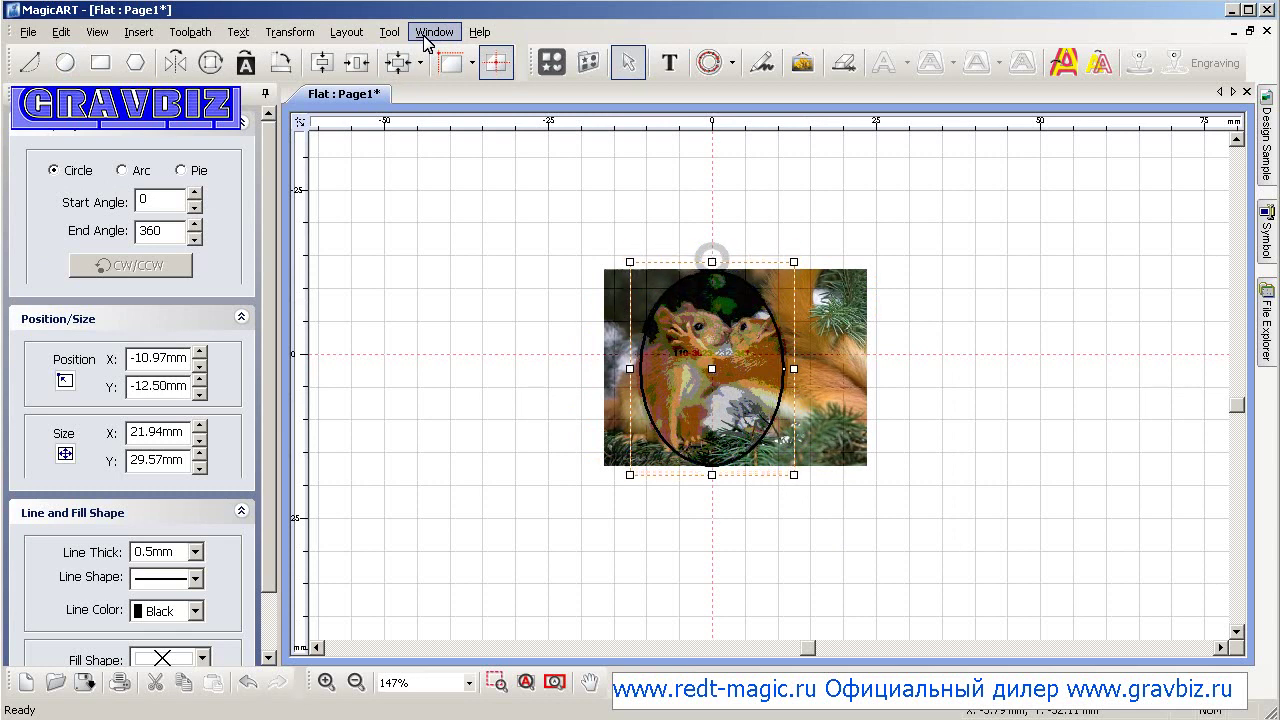
Step: Select the photo together with the ellipse and crop the photo to the oval with a clipping mask
{"action": "left_click", "coordinate": [510, 232]}
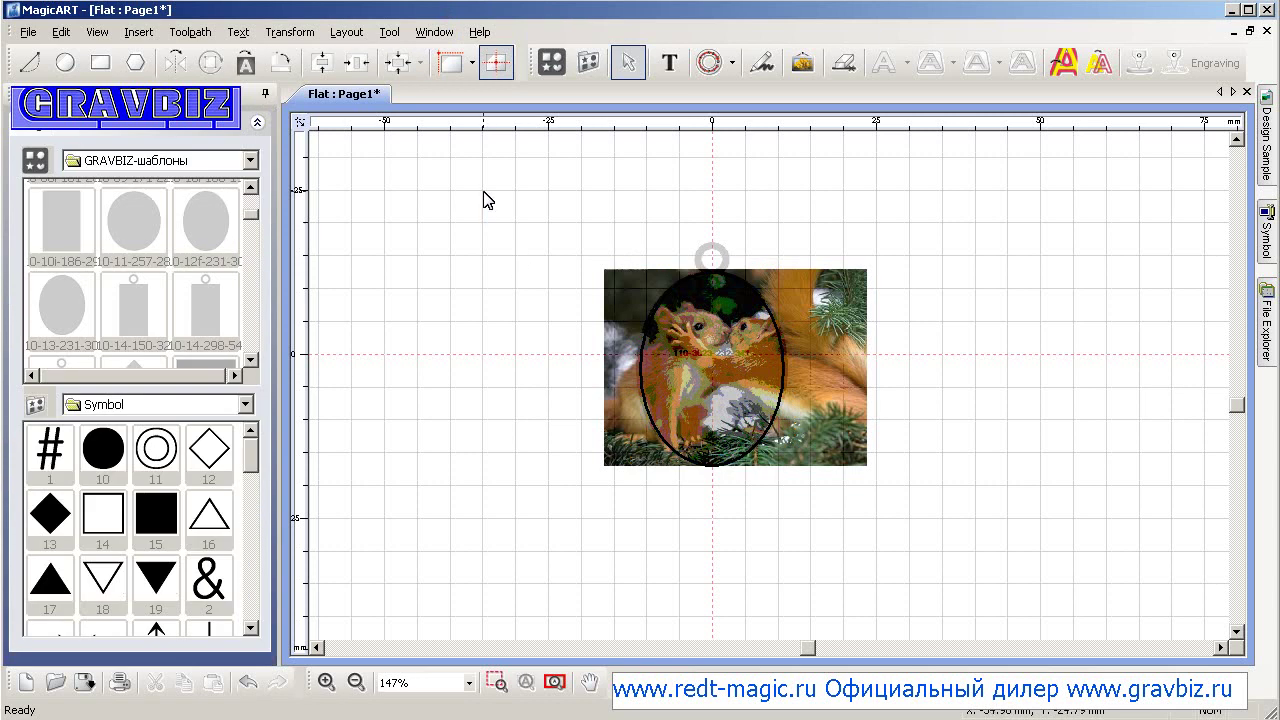
{"action": "left_click_drag", "start_coordinate": [484, 192], "coordinate": [984, 588]}
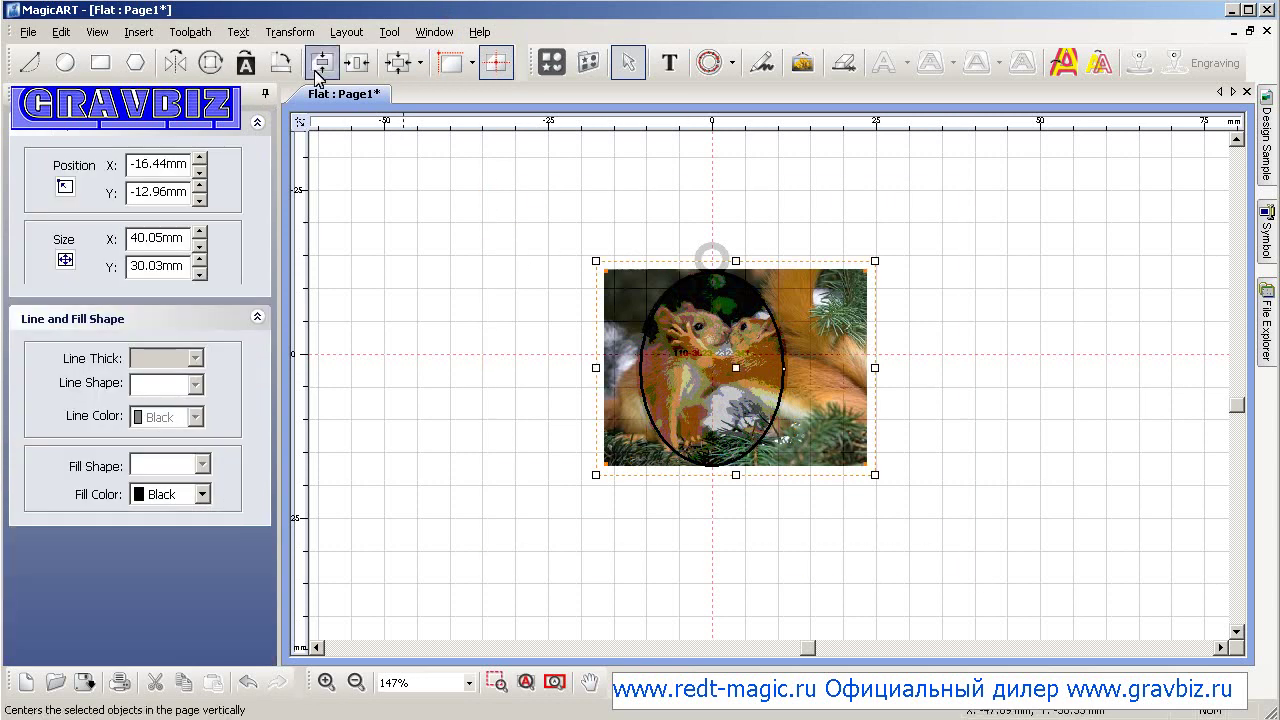
{"action": "left_click", "coordinate": [290, 31]}
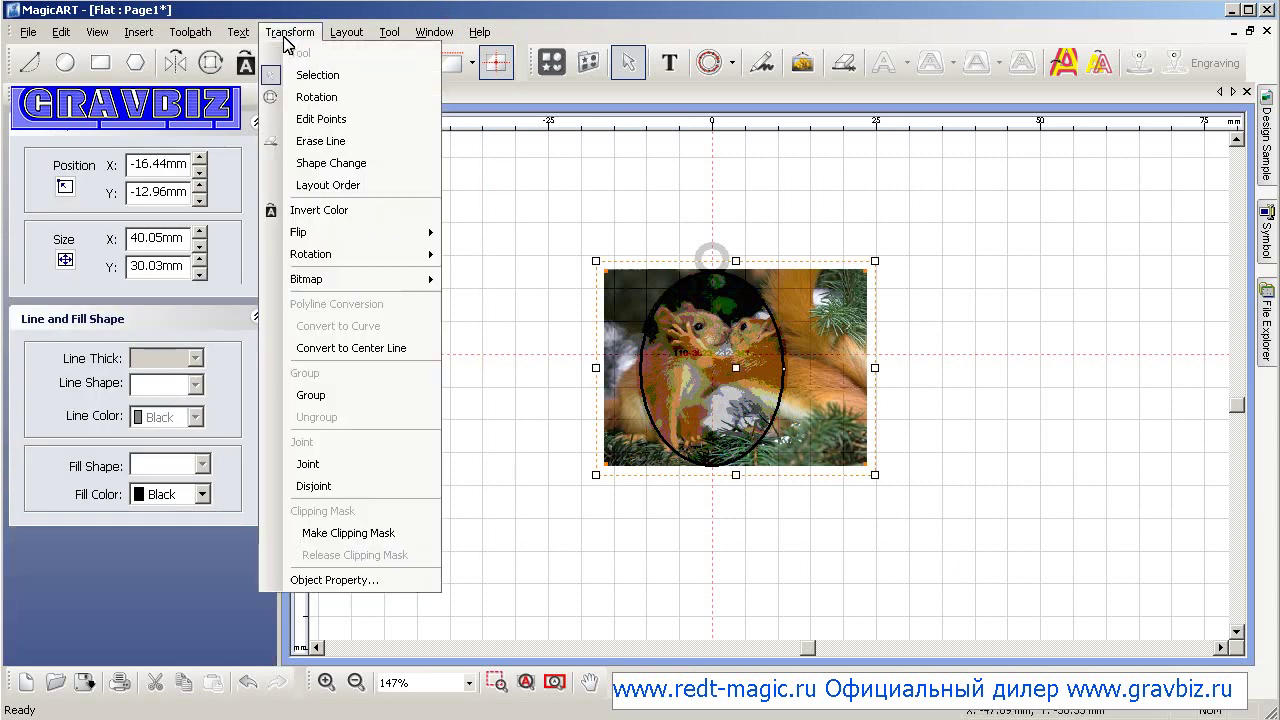
{"action": "left_click", "coordinate": [383, 533]}
{"action": "left_click", "coordinate": [766, 534]}
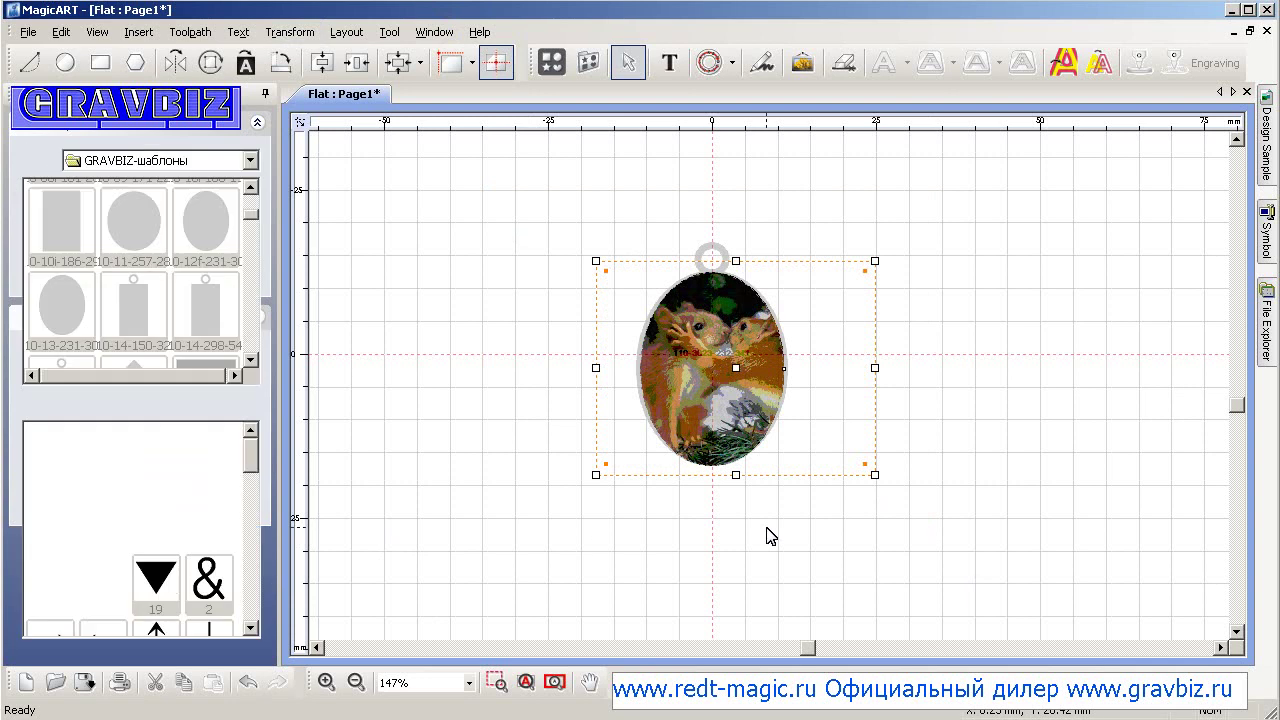
Step: Release the oval clipping mask from the photo and delete the ellipse
{"action": "left_click", "coordinate": [704, 350]}
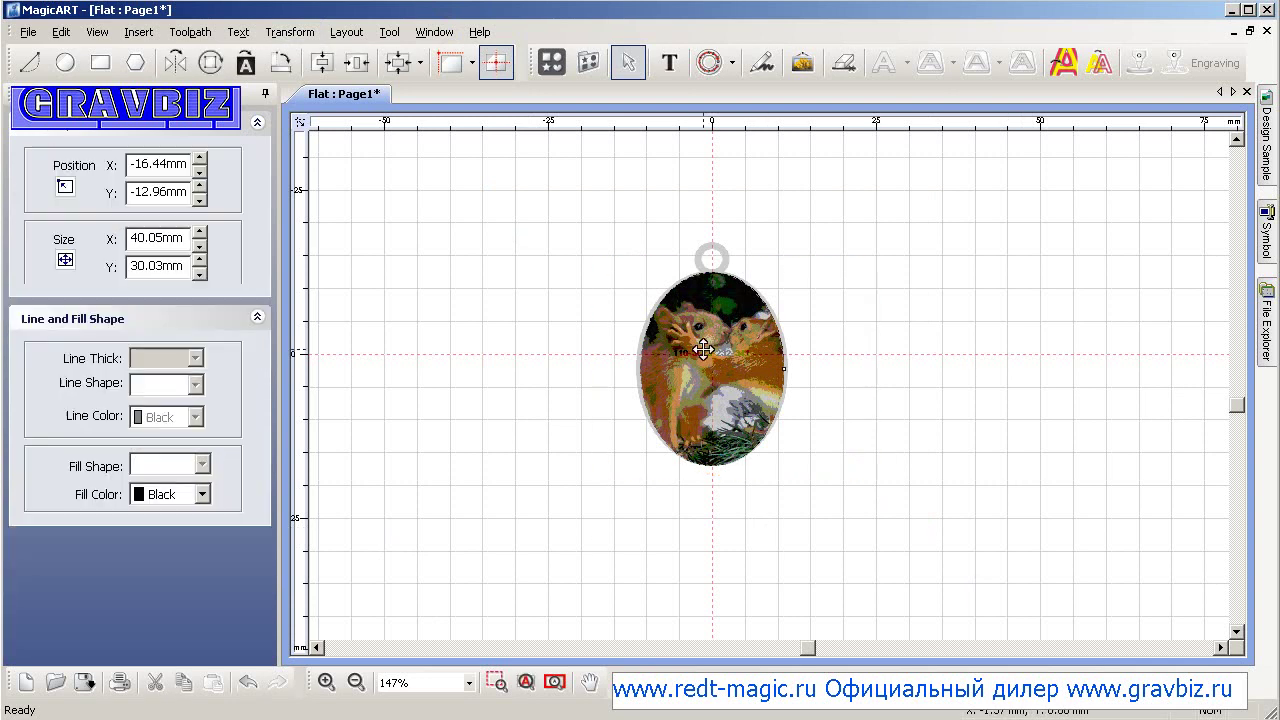
{"action": "left_click", "coordinate": [289, 31]}
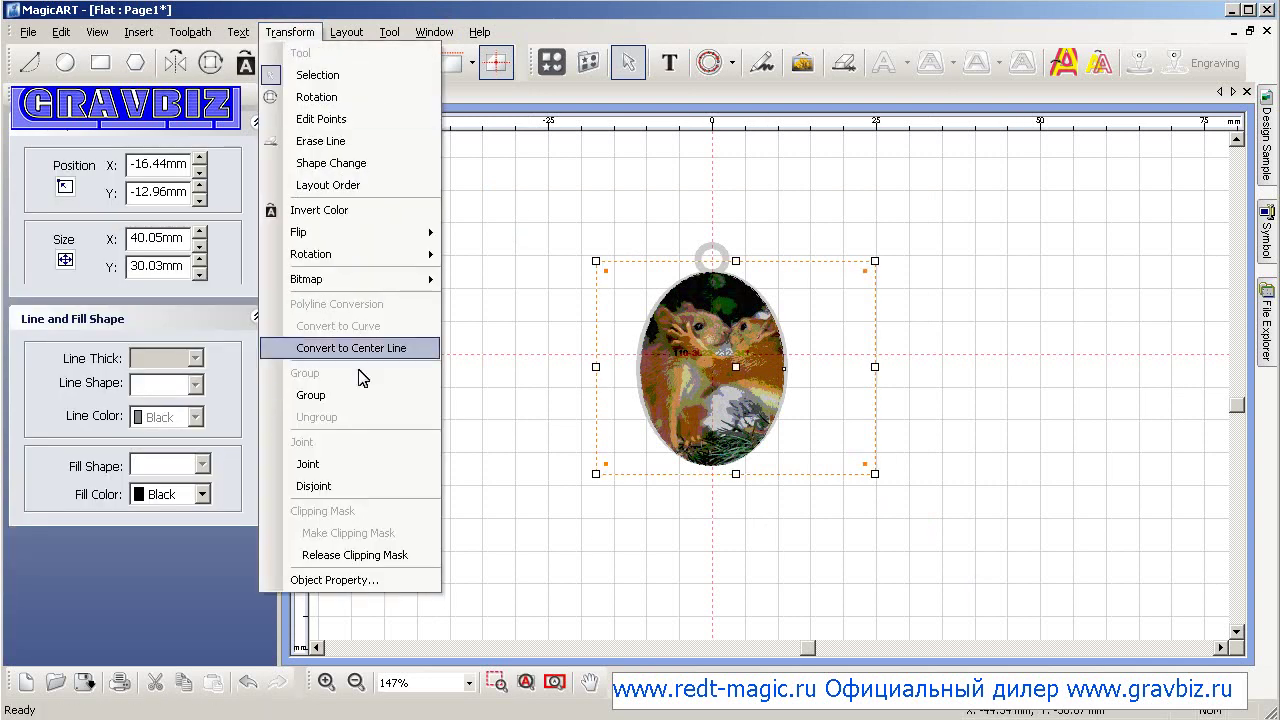
{"action": "left_click", "coordinate": [378, 565]}
{"action": "left_click", "coordinate": [766, 511]}
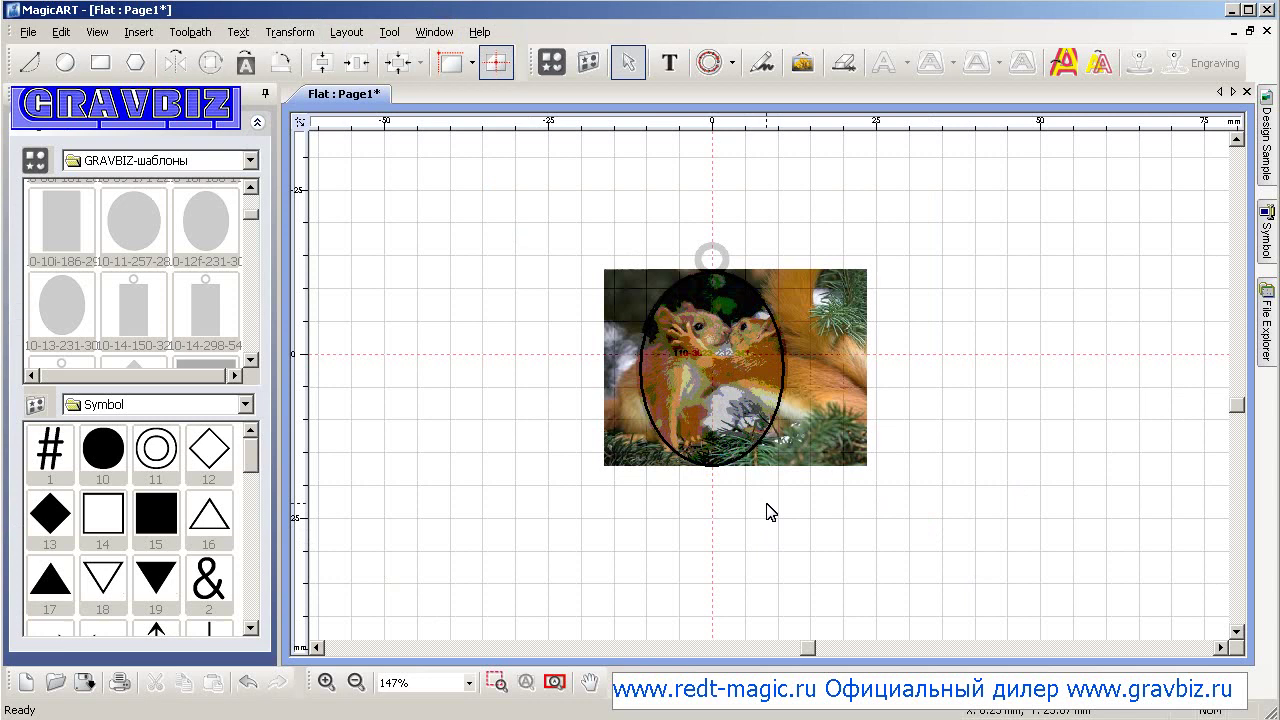
{"action": "left_click", "coordinate": [765, 437]}
{"action": "key", "text": "Delete"}
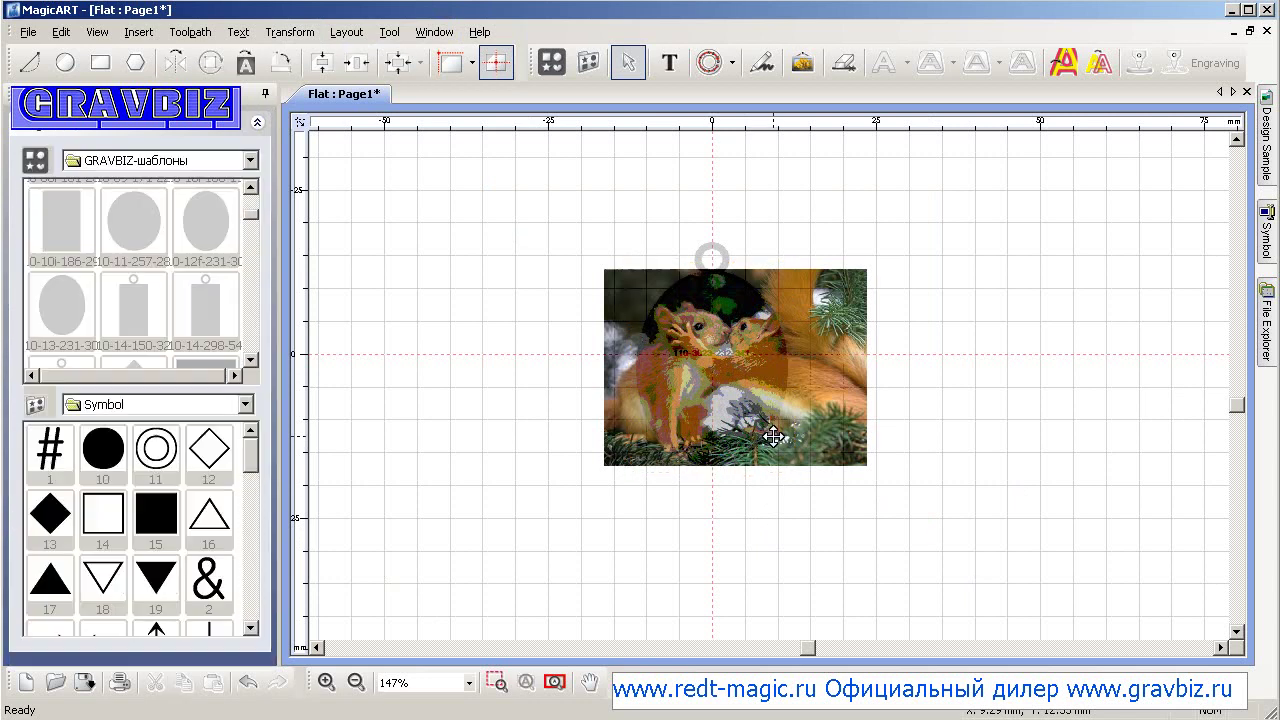
Step: Draw a rectangle across the pendant's oval and shorten it from above and below so it frames the squirrels' faces
{"action": "left_click", "coordinate": [97, 70]}
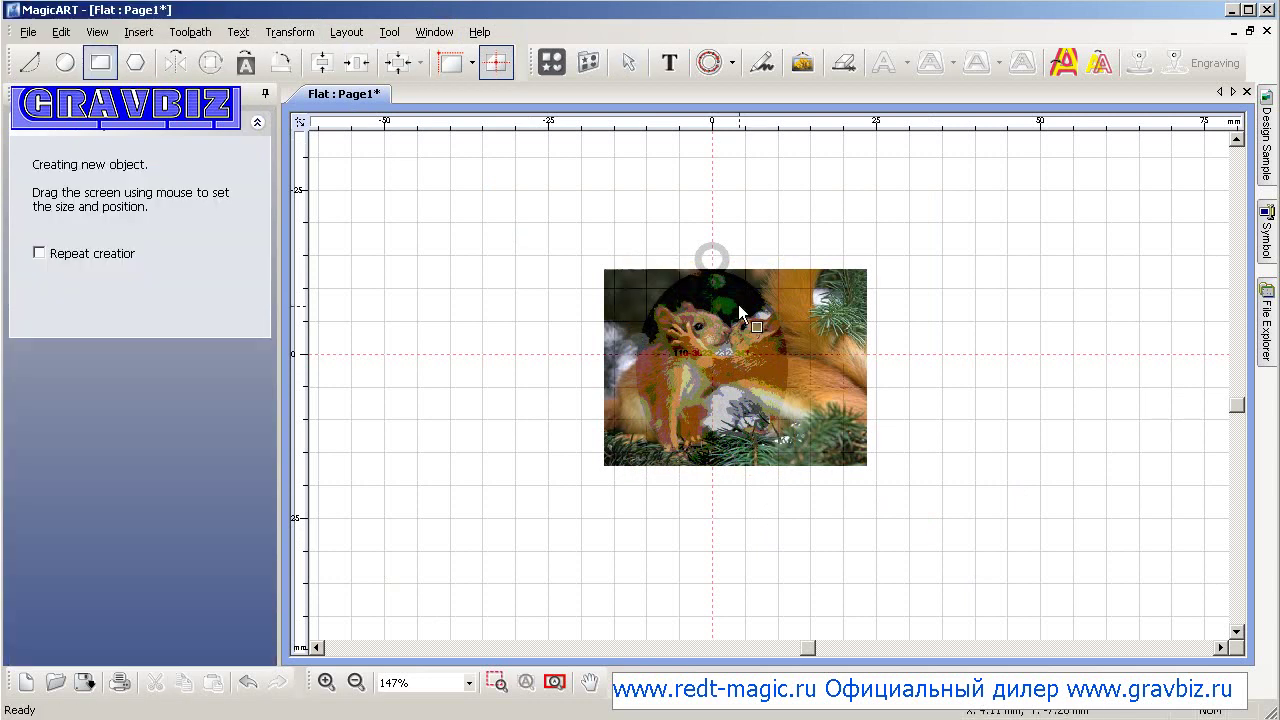
{"action": "left_click_drag", "start_coordinate": [637, 243], "coordinate": [795, 490]}
{"action": "left_click_drag", "start_coordinate": [714, 492], "coordinate": [710, 424]}
{"action": "left_click_drag", "start_coordinate": [711, 166], "coordinate": [713, 280]}
Step: Select the photo together with the rectangle and crop the photo to the rectangle with a clipping mask
{"action": "left_click", "coordinate": [758, 316]}
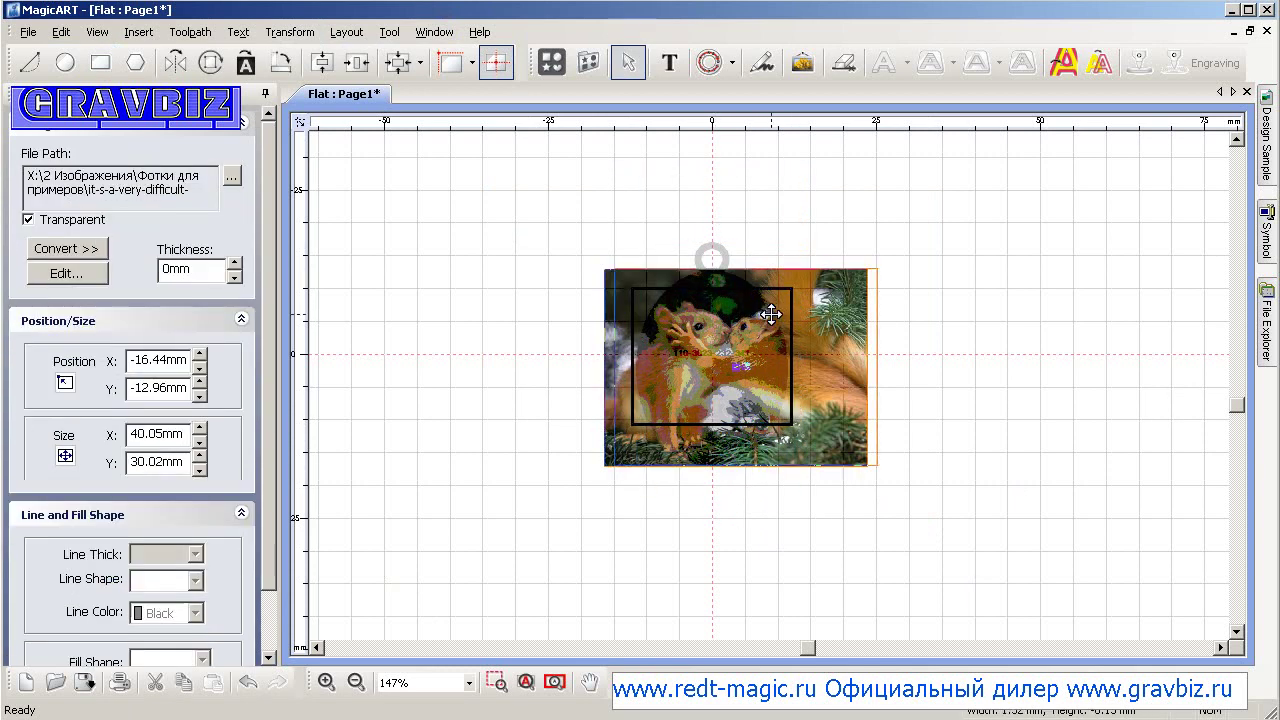
{"action": "left_click_drag", "start_coordinate": [547, 183], "coordinate": [942, 540]}
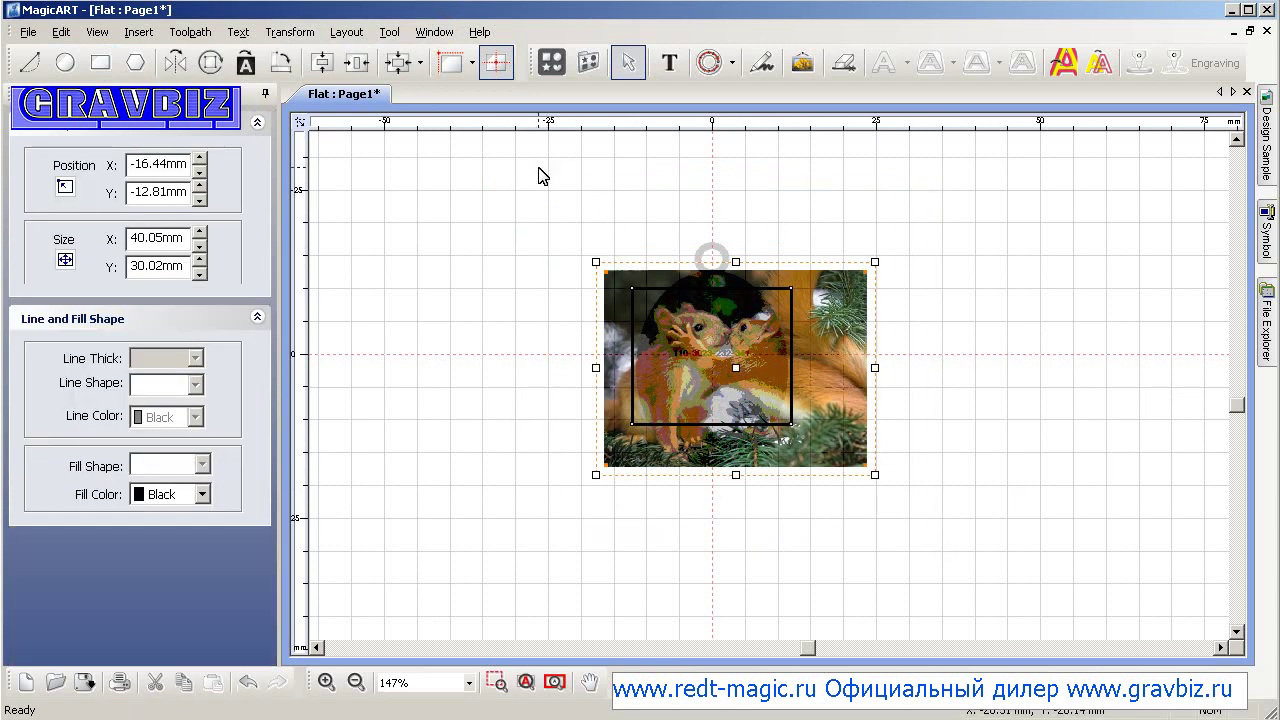
{"action": "left_click", "coordinate": [289, 31]}
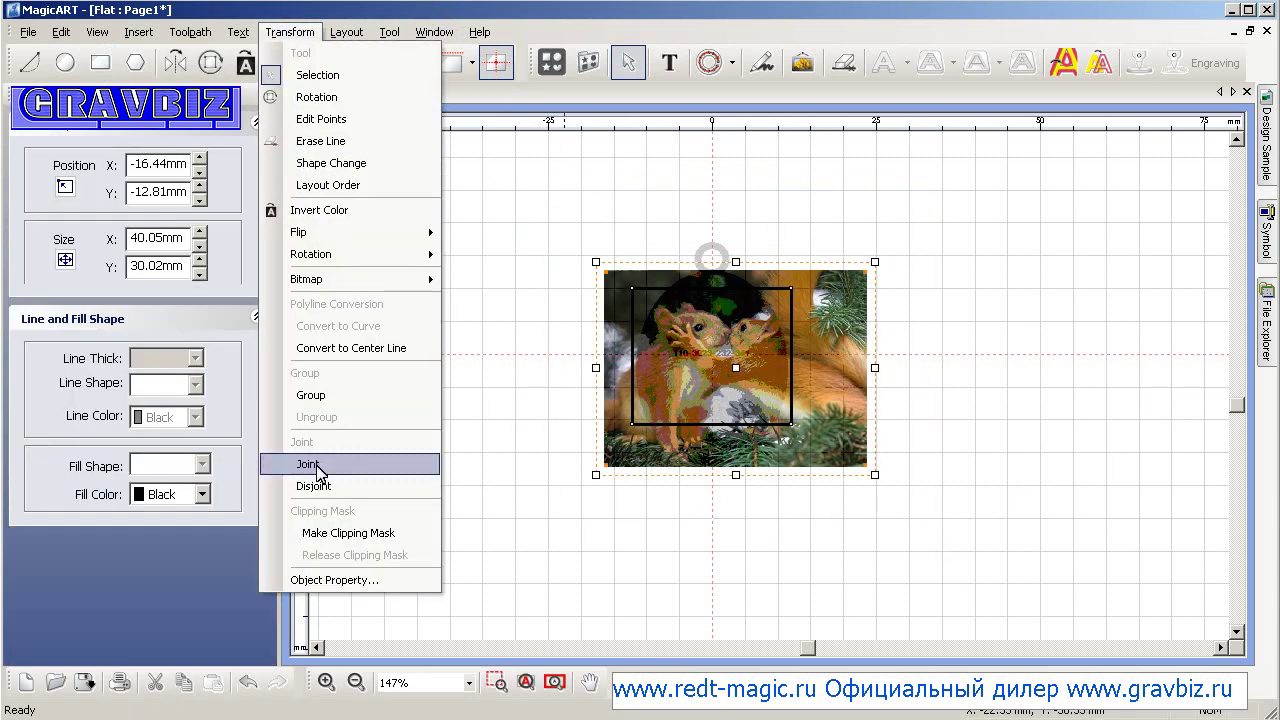
{"action": "left_click", "coordinate": [400, 531]}
{"action": "left_click", "coordinate": [754, 503]}
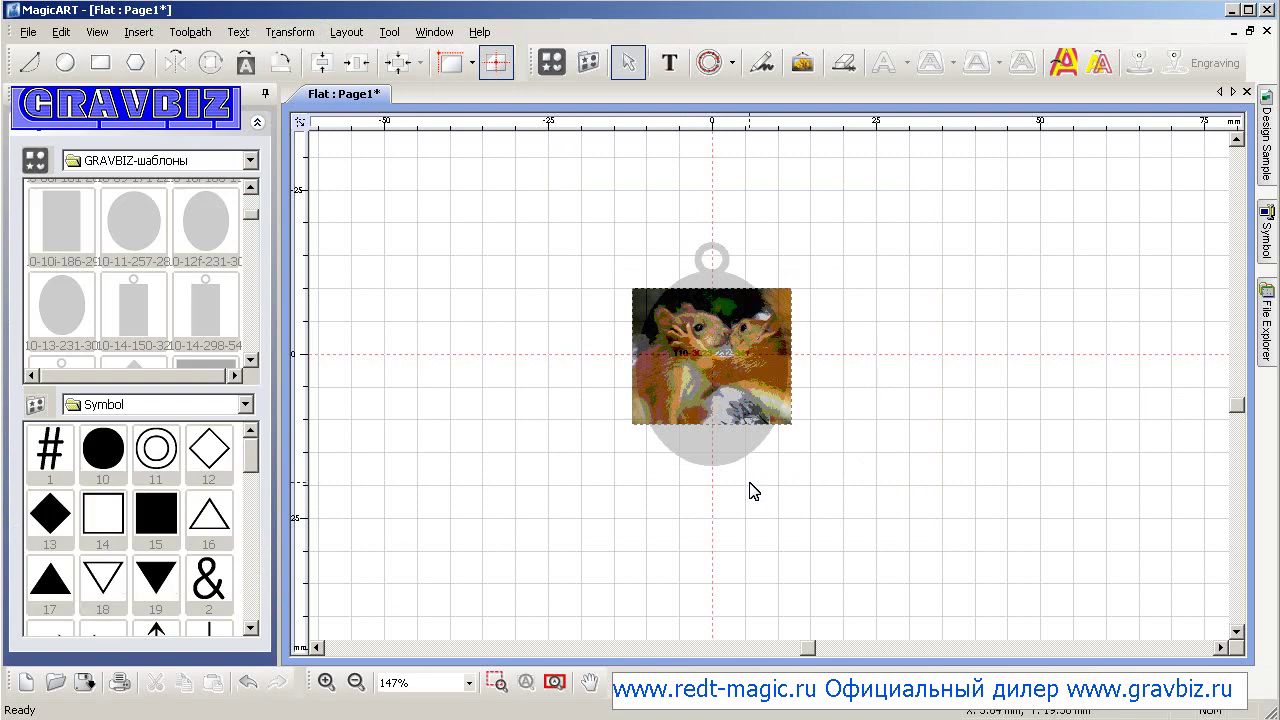
Step: Release the rectangular clipping mask from the photo and delete the rectangle
{"action": "left_click", "coordinate": [316, 32]}
{"action": "left_click", "coordinate": [780, 413]}
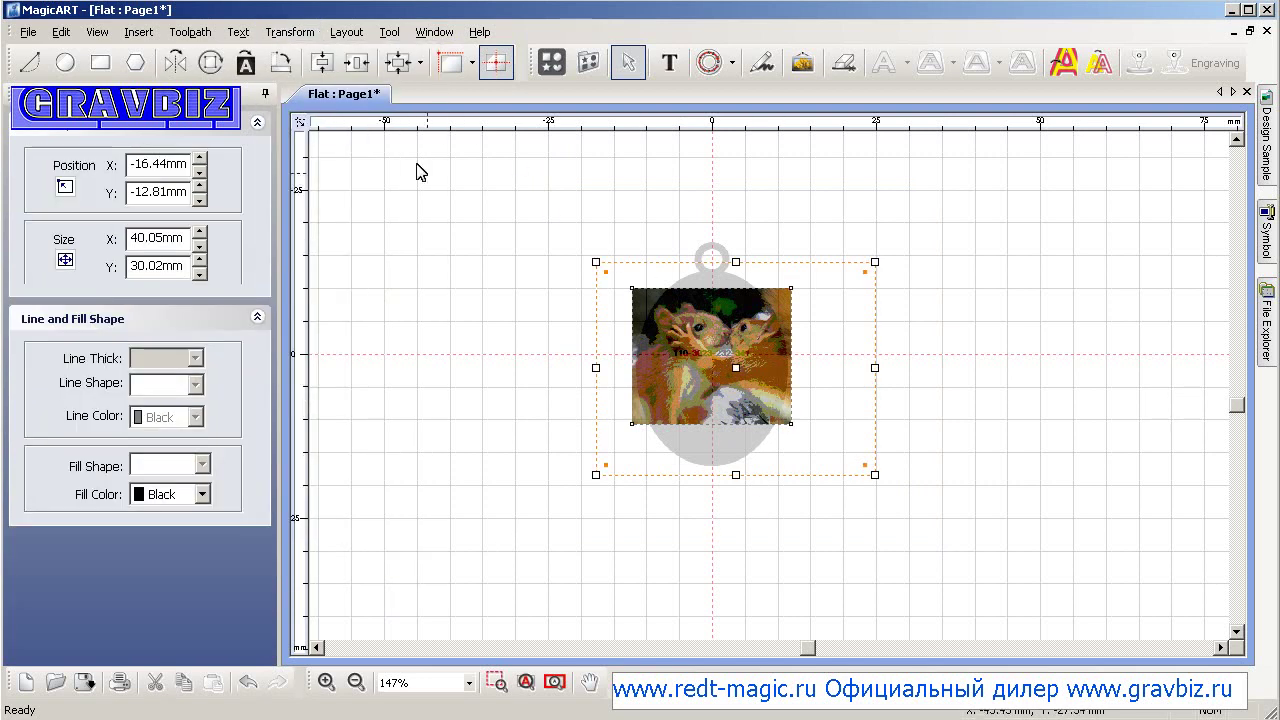
{"action": "left_click", "coordinate": [289, 31]}
{"action": "left_click", "coordinate": [354, 555]}
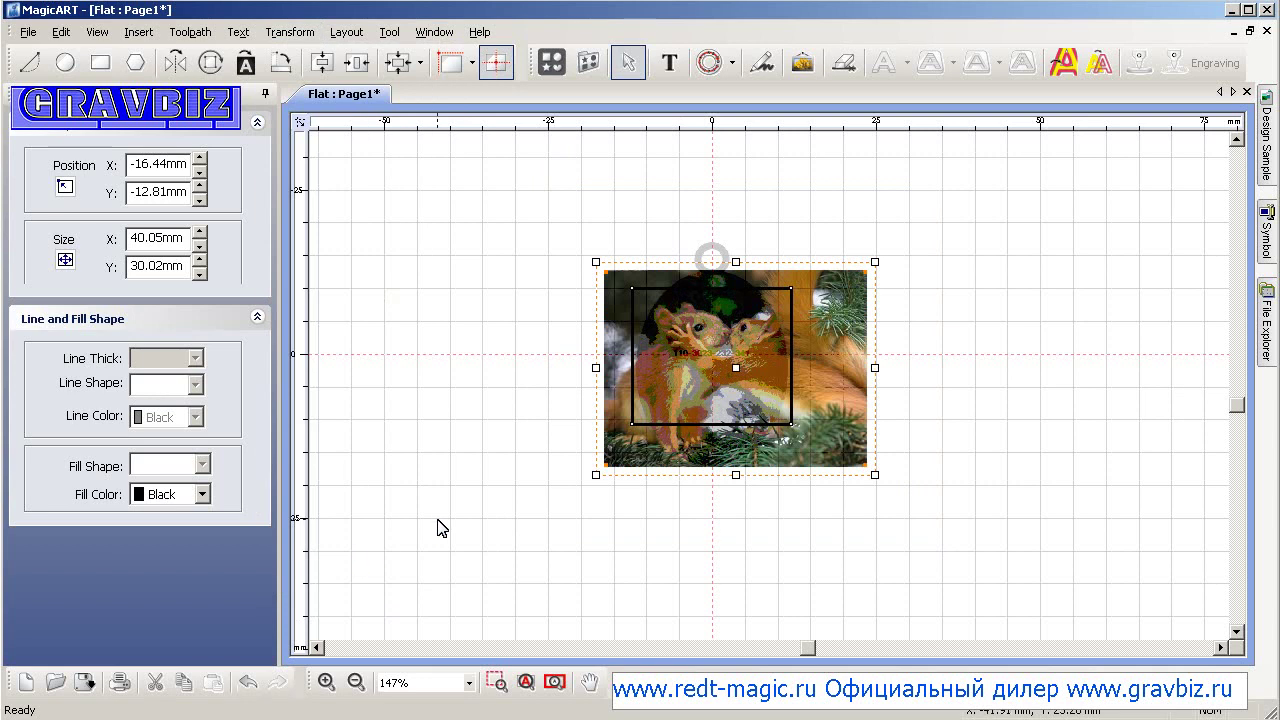
{"action": "left_click", "coordinate": [440, 526]}
{"action": "left_click", "coordinate": [730, 430]}
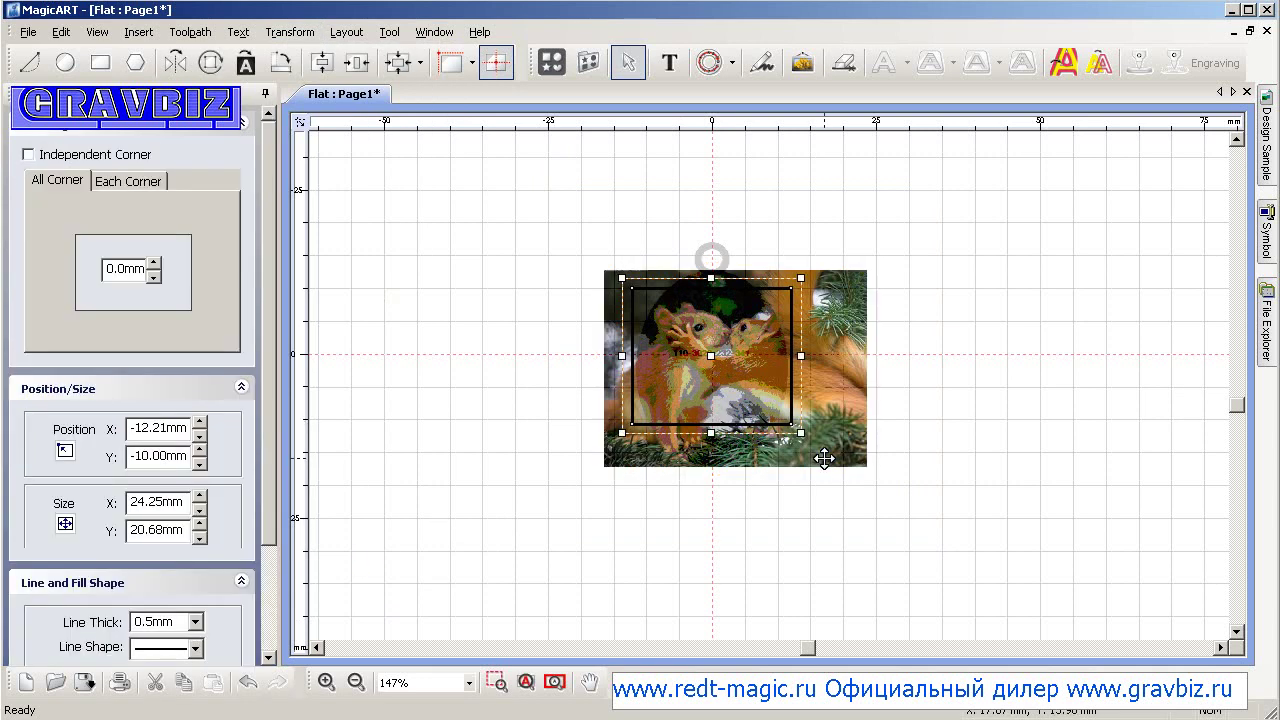
{"action": "key", "text": "Delete"}
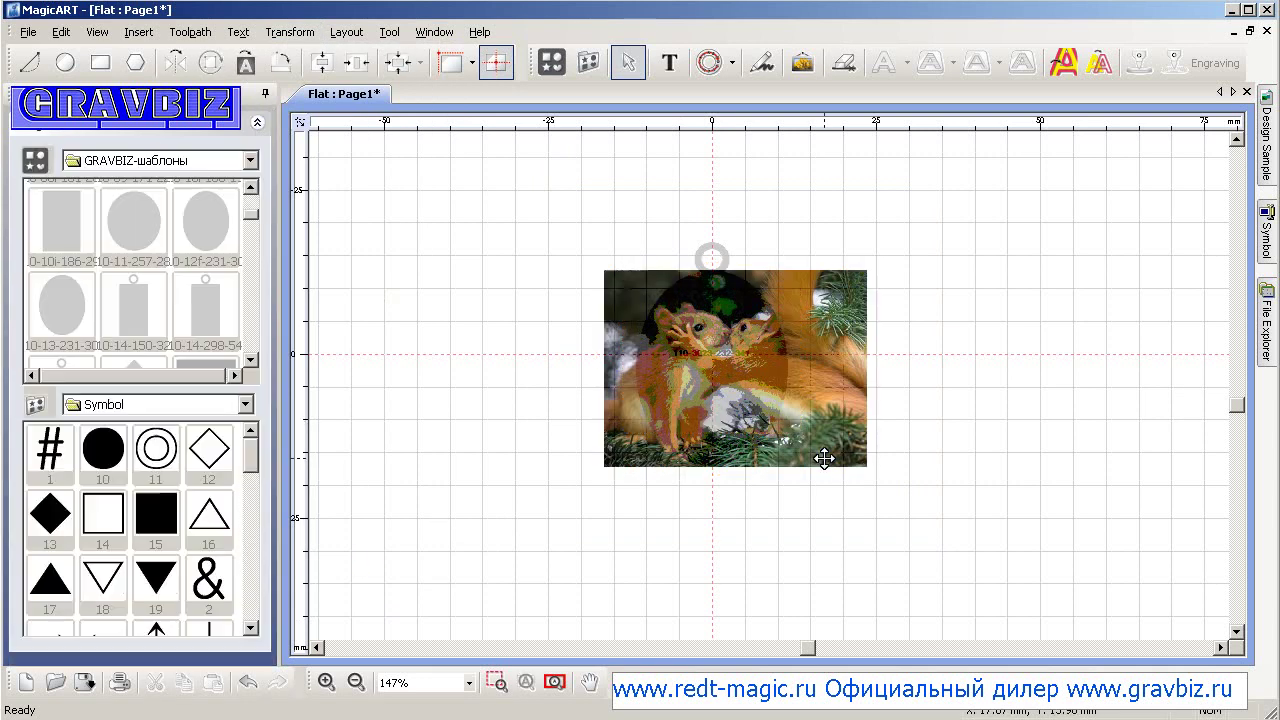
Step: Draw a pentagon about 15.5 x 17.8 mm beside the photo and center it on the page
{"action": "left_click", "coordinate": [135, 62]}
{"action": "left_click_drag", "start_coordinate": [446, 258], "coordinate": [552, 387]}
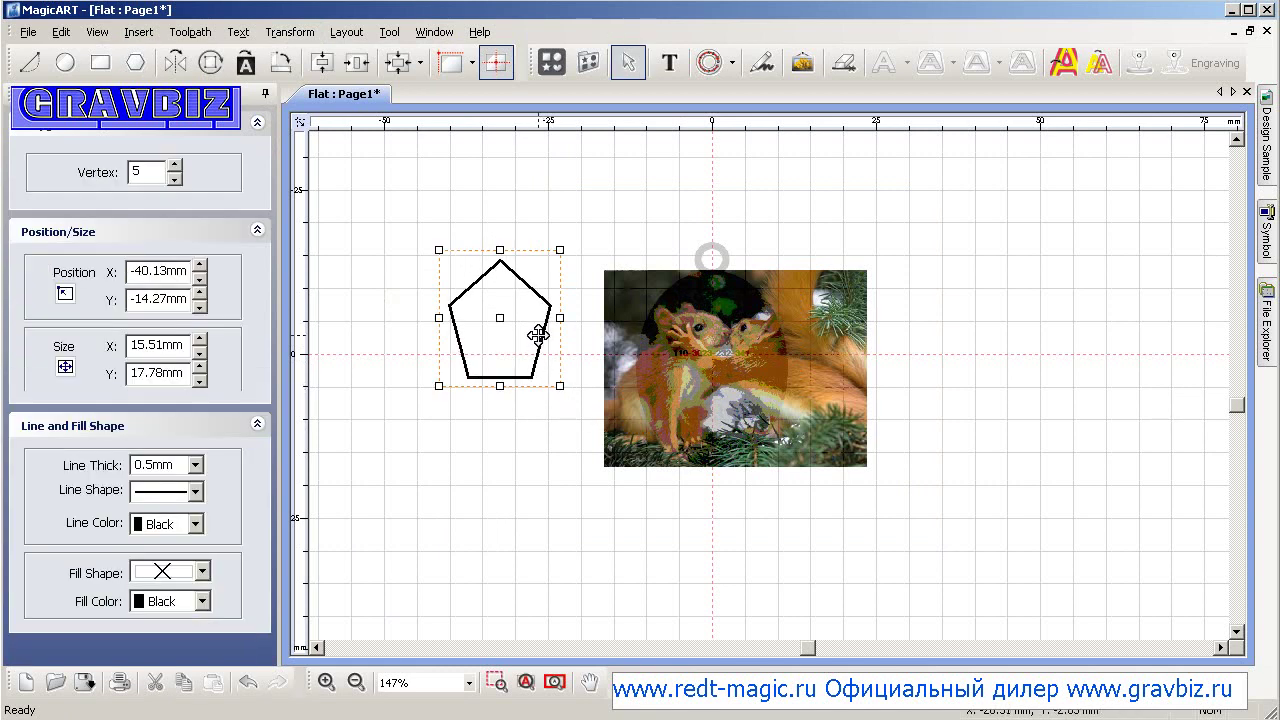
{"action": "left_click", "coordinate": [396, 70]}
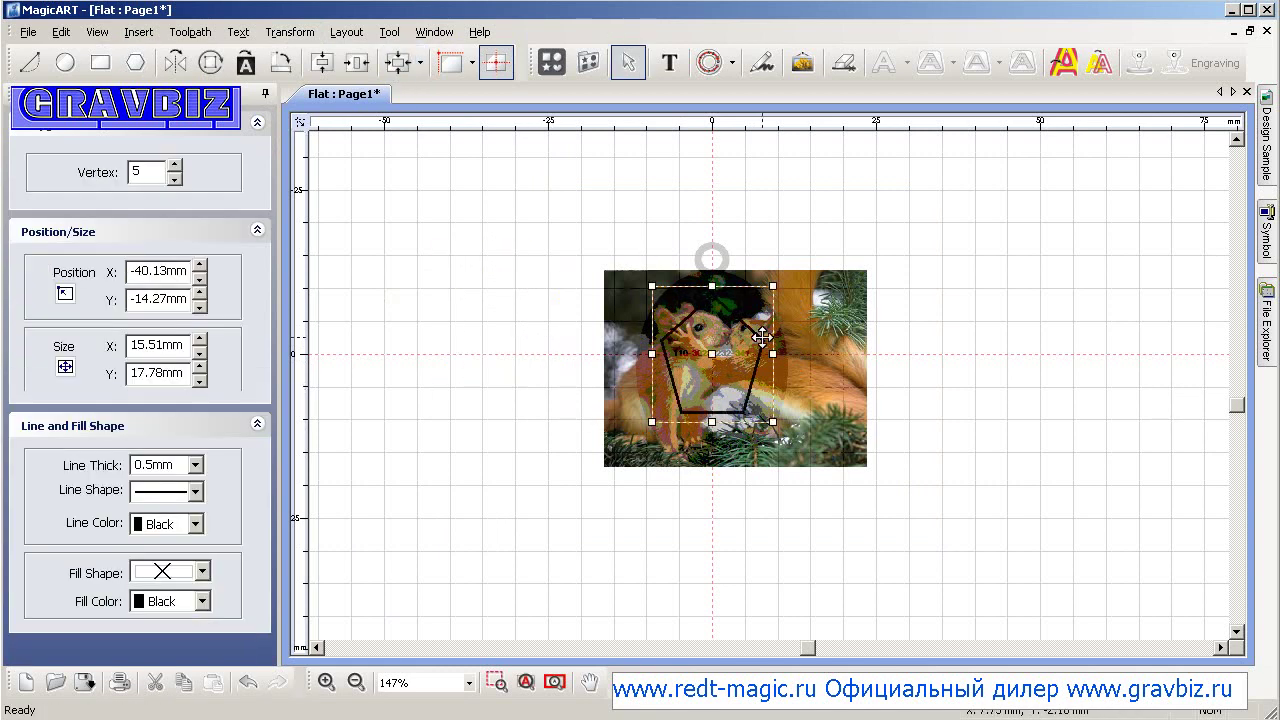
Step: Enlarge the pentagon to about 20.7 x 23.7 mm and shift it up so it frames the squirrels' faces
{"action": "key", "text": "Up"}
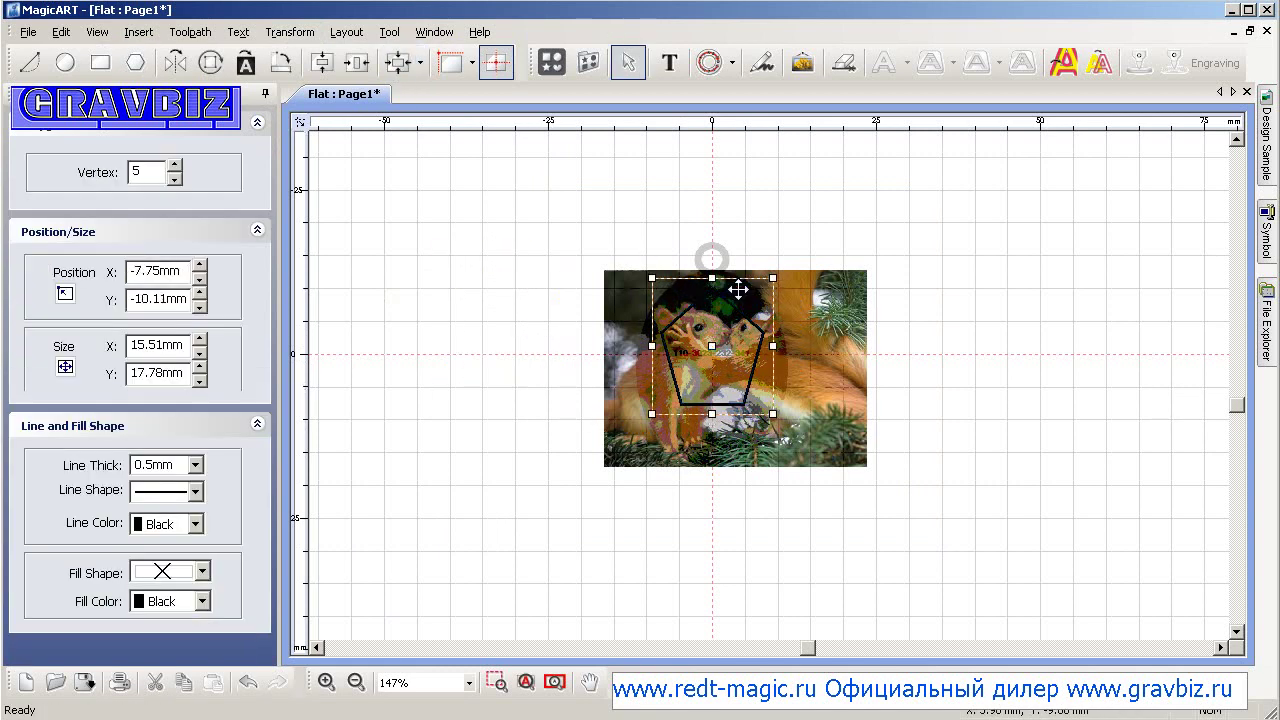
{"action": "key", "text": "Up"}
{"action": "key", "text": "Up"}
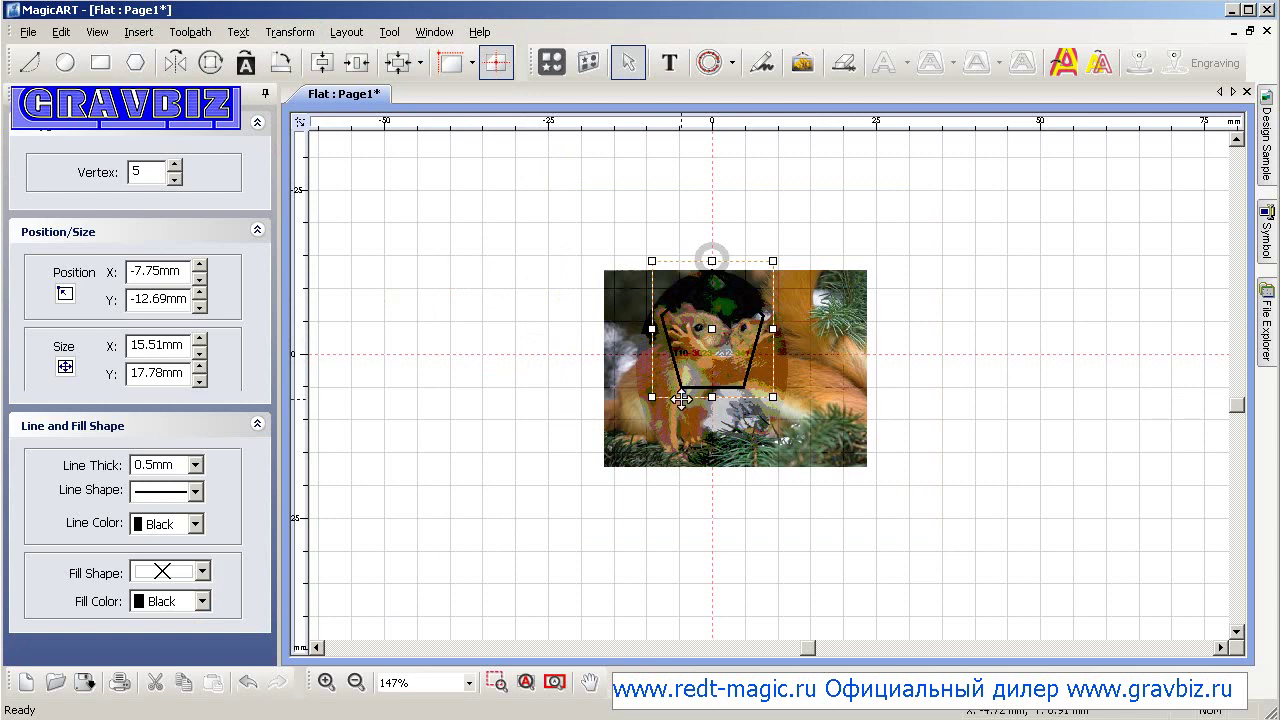
{"action": "left_click_drag", "start_coordinate": [652, 397], "coordinate": [617, 436]}
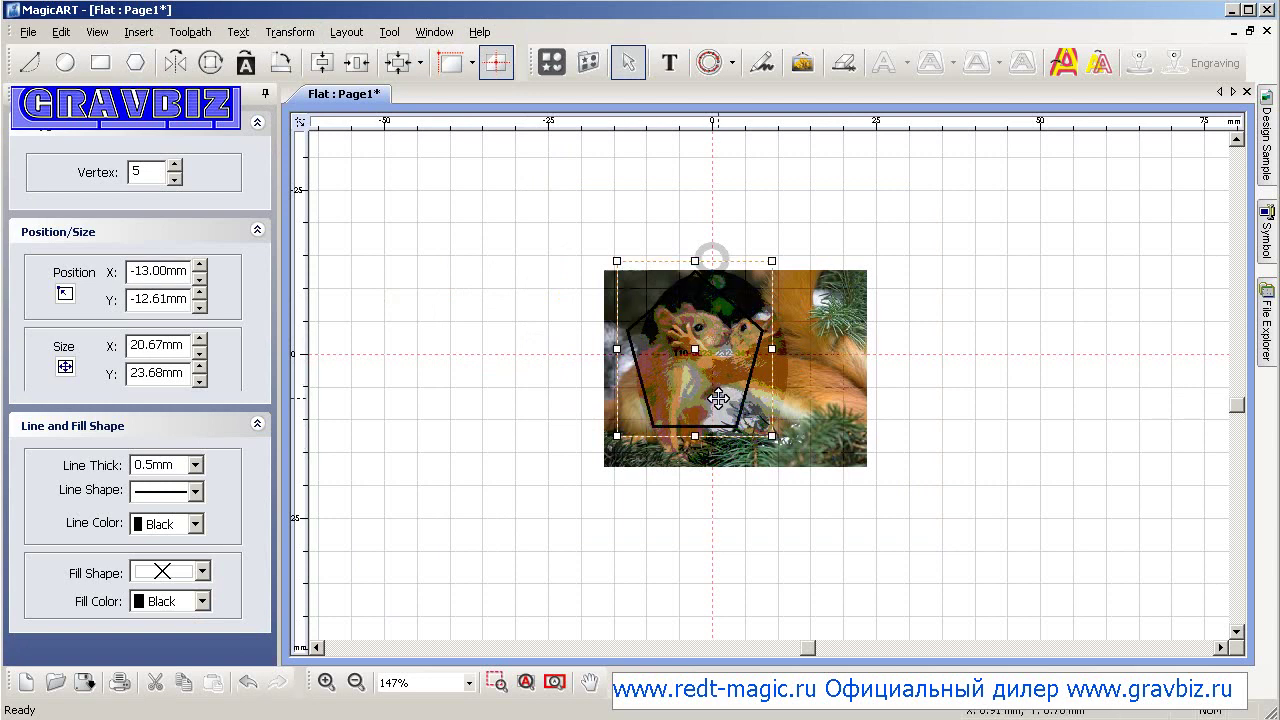
{"action": "left_click_drag", "start_coordinate": [738, 380], "coordinate": [760, 368]}
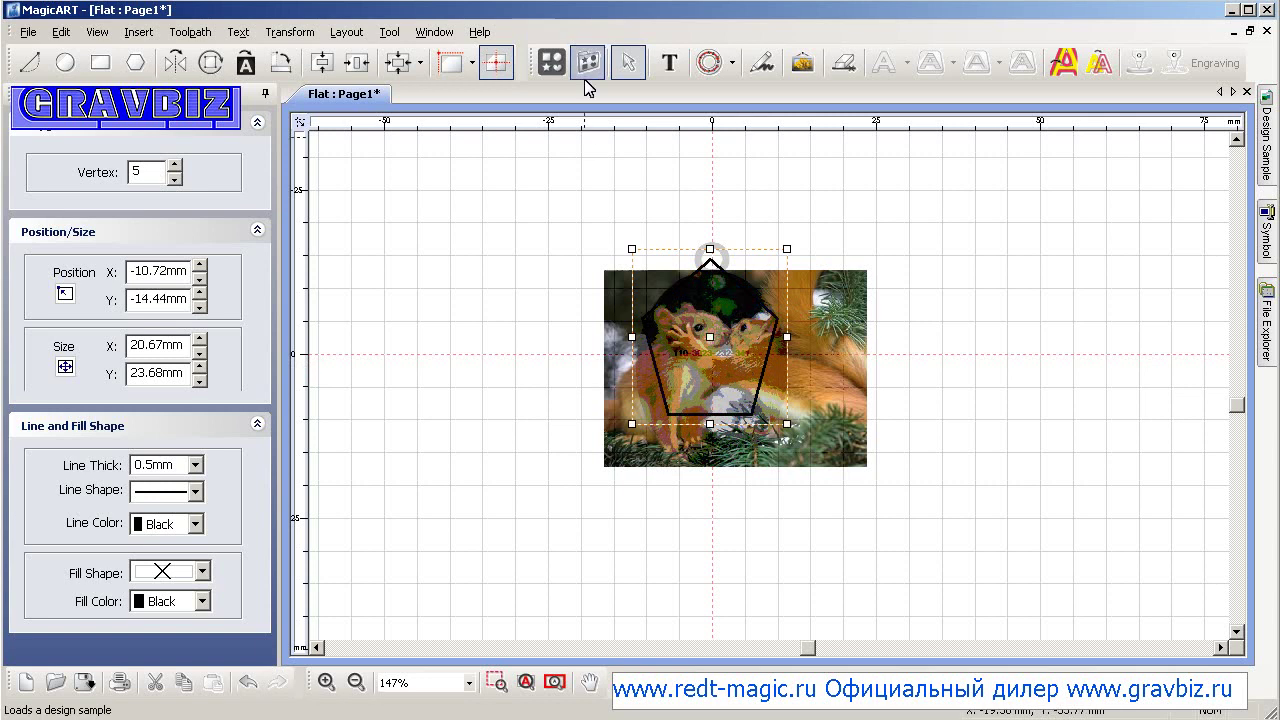
Step: Select the photo together with the pentagon and crop the photo to the pentagon with a clipping mask
{"action": "left_click", "coordinate": [290, 32]}
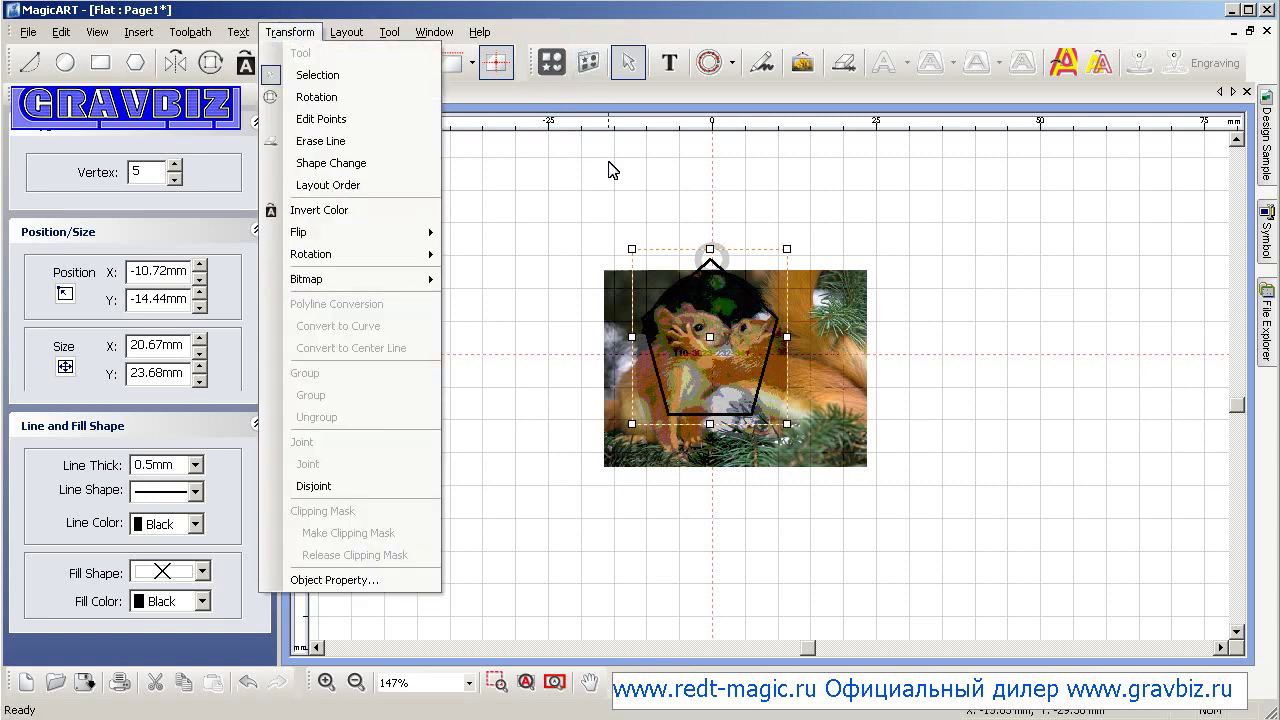
{"action": "left_click_drag", "start_coordinate": [562, 172], "coordinate": [962, 530]}
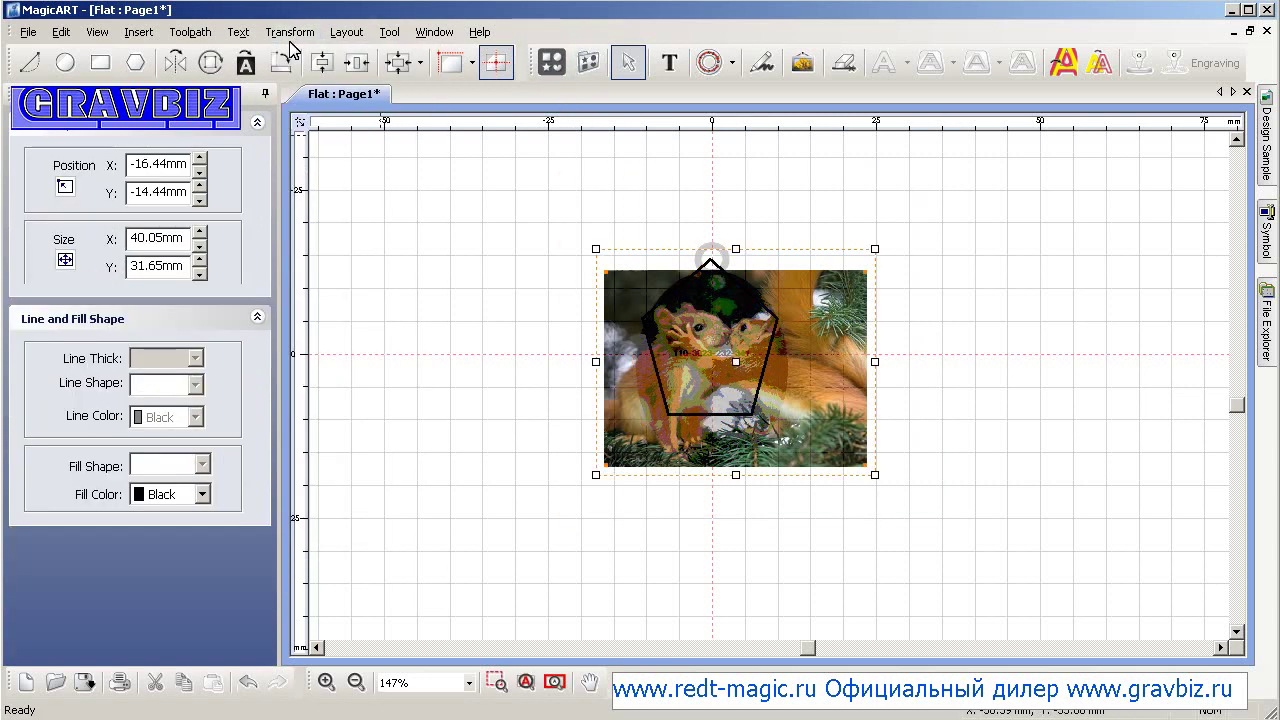
{"action": "left_click", "coordinate": [285, 34]}
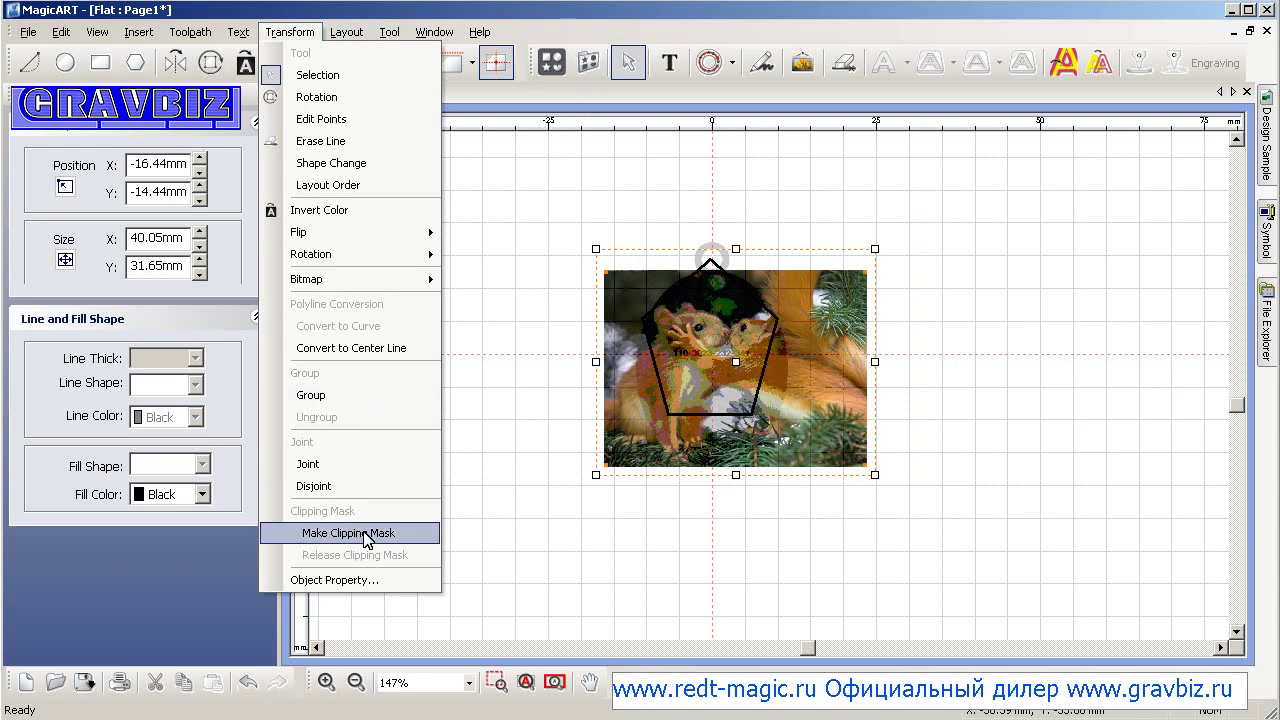
{"action": "left_click", "coordinate": [372, 532]}
Step: Move the pentagon-cropped photo down so it sits inside the pendant's oval, and deselect it
{"action": "left_click", "coordinate": [371, 364]}
{"action": "left_click", "coordinate": [700, 318]}
{"action": "left_click_drag", "start_coordinate": [712, 316], "coordinate": [714, 347]}
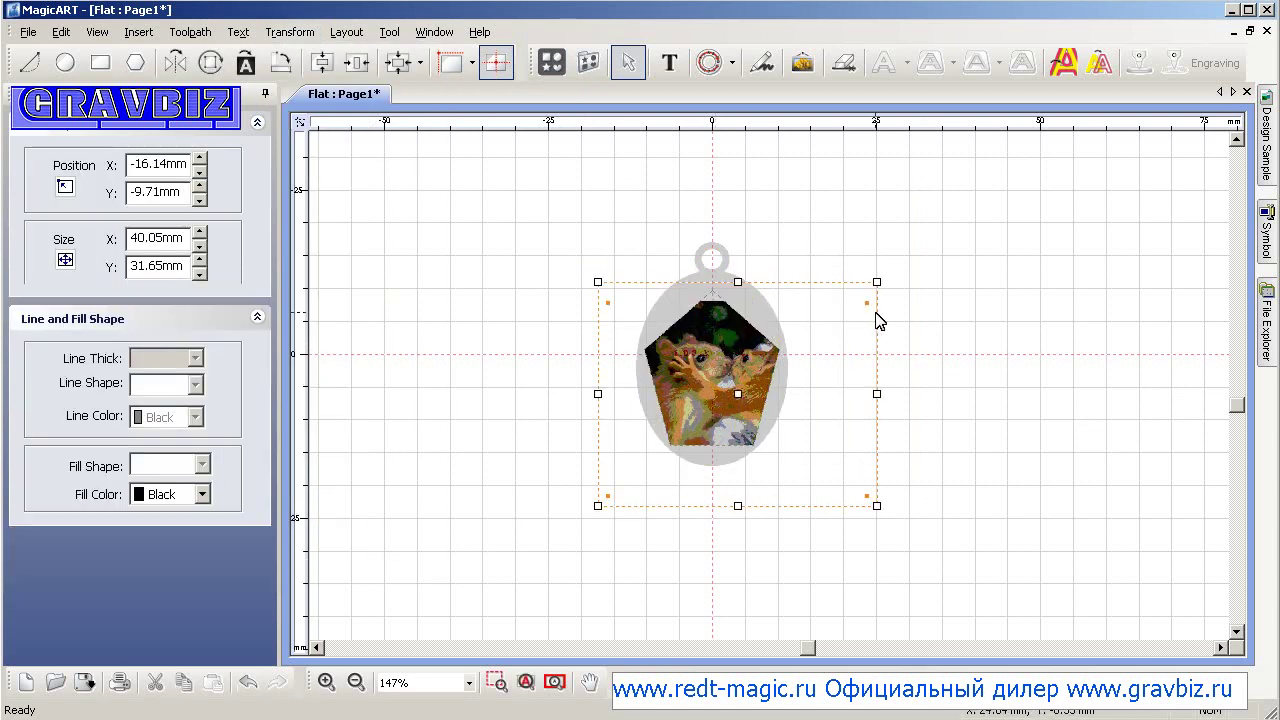
{"action": "left_click", "coordinate": [990, 312]}
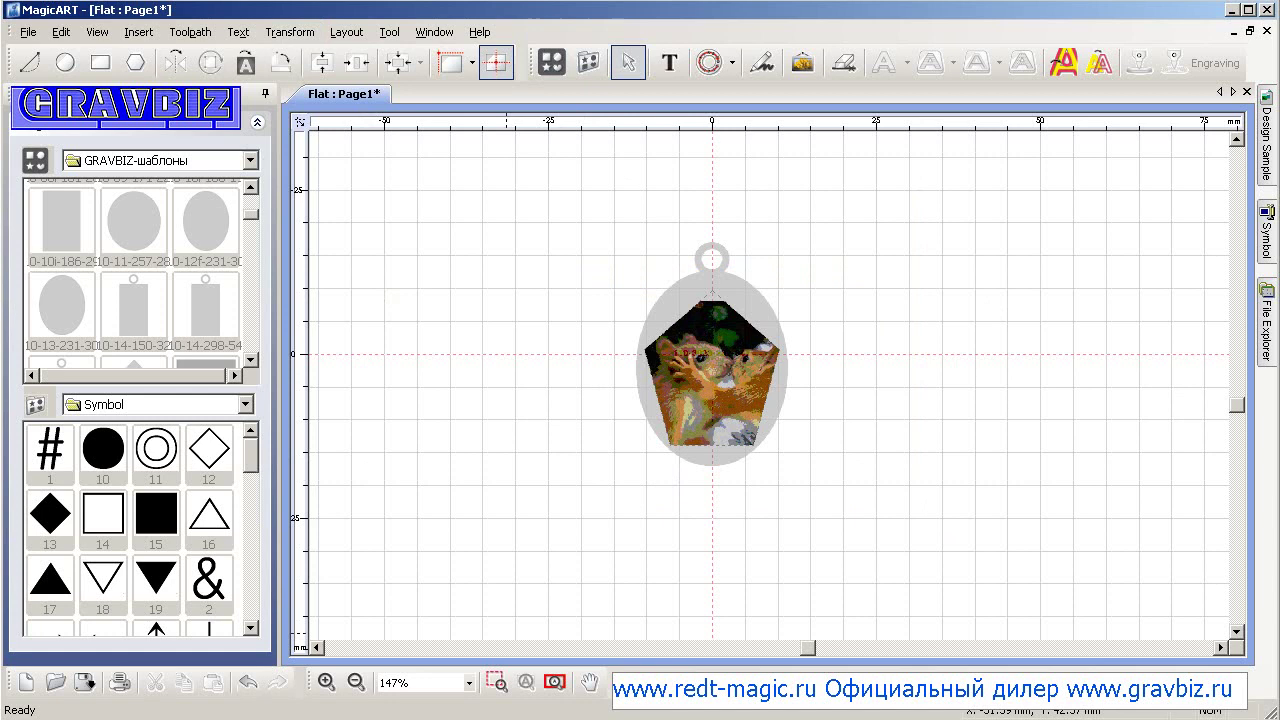
Step: Switch to the Notepad instructions and add the line "3. Вставьте фото" below the second item
{"action": "key", "text": "alt+Tab"}
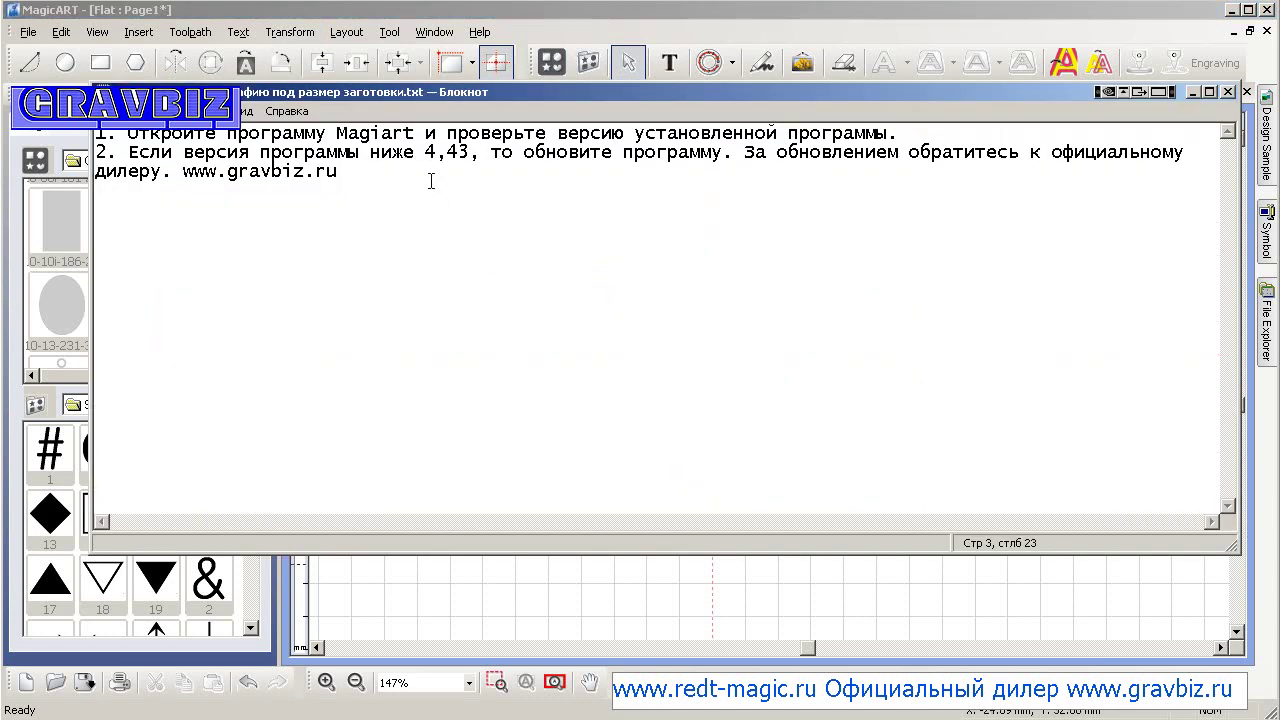
{"action": "key", "text": "Return"}
{"action": "type", "text": "3"}
{"action": "key", "text": "BackSpace"}
{"action": "type", "text": "Вставьте фото"}
{"action": "key", "text": "Return"}
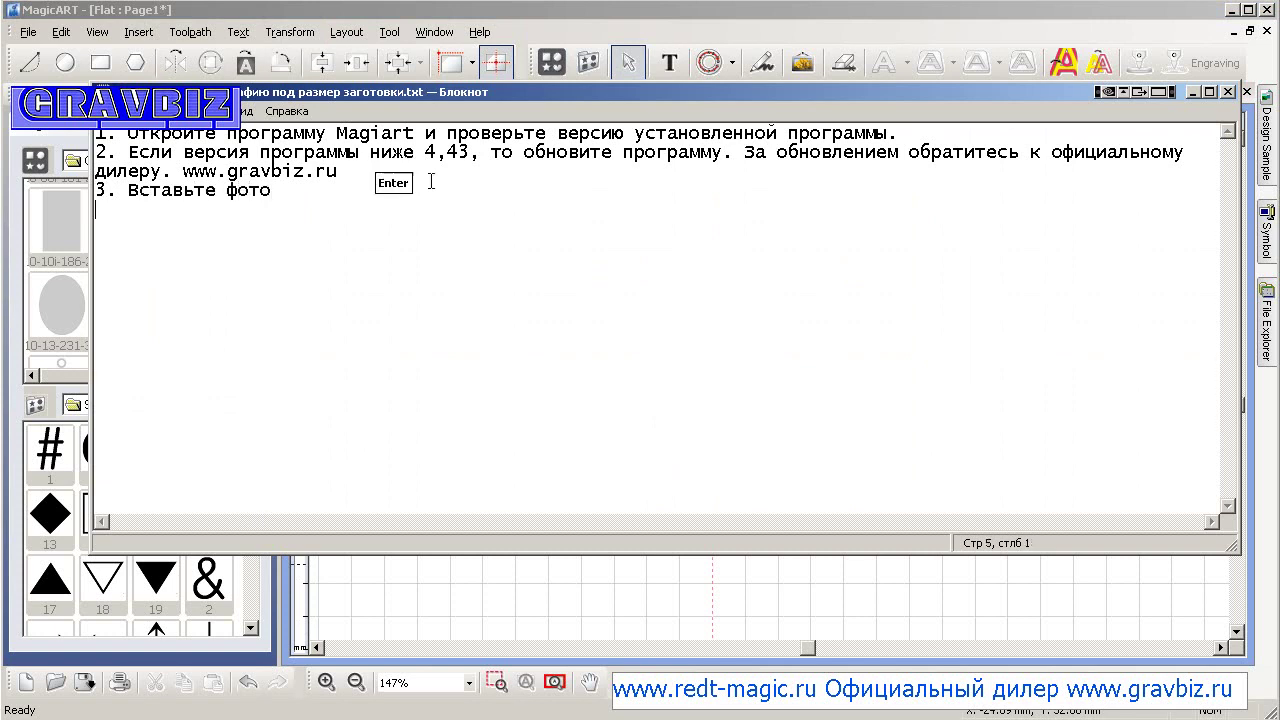
Step: Add the instruction lines "4. Создайте контур" and "5. Выделите вместе контур и изображение"
{"action": "type", "text": "4. Создайте"}
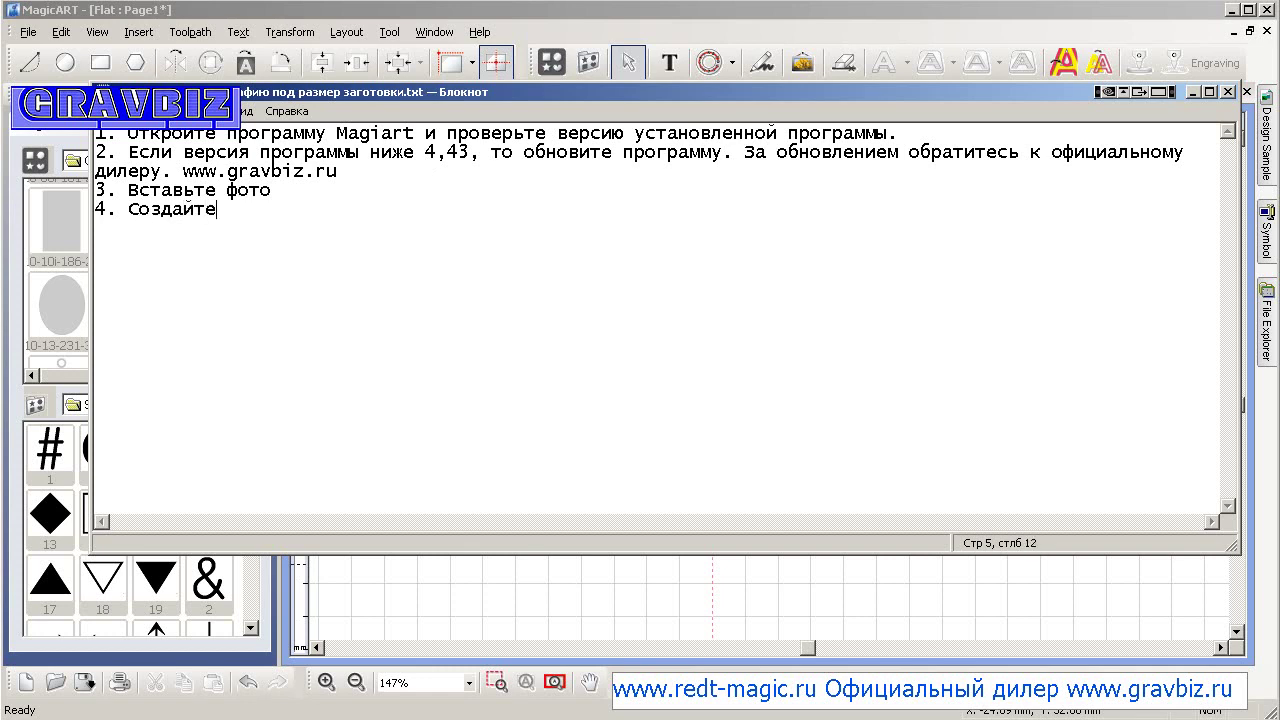
{"action": "type", "text": " контур"}
{"action": "key", "text": "Return"}
{"action": "type", "text": "5. Выделите "}
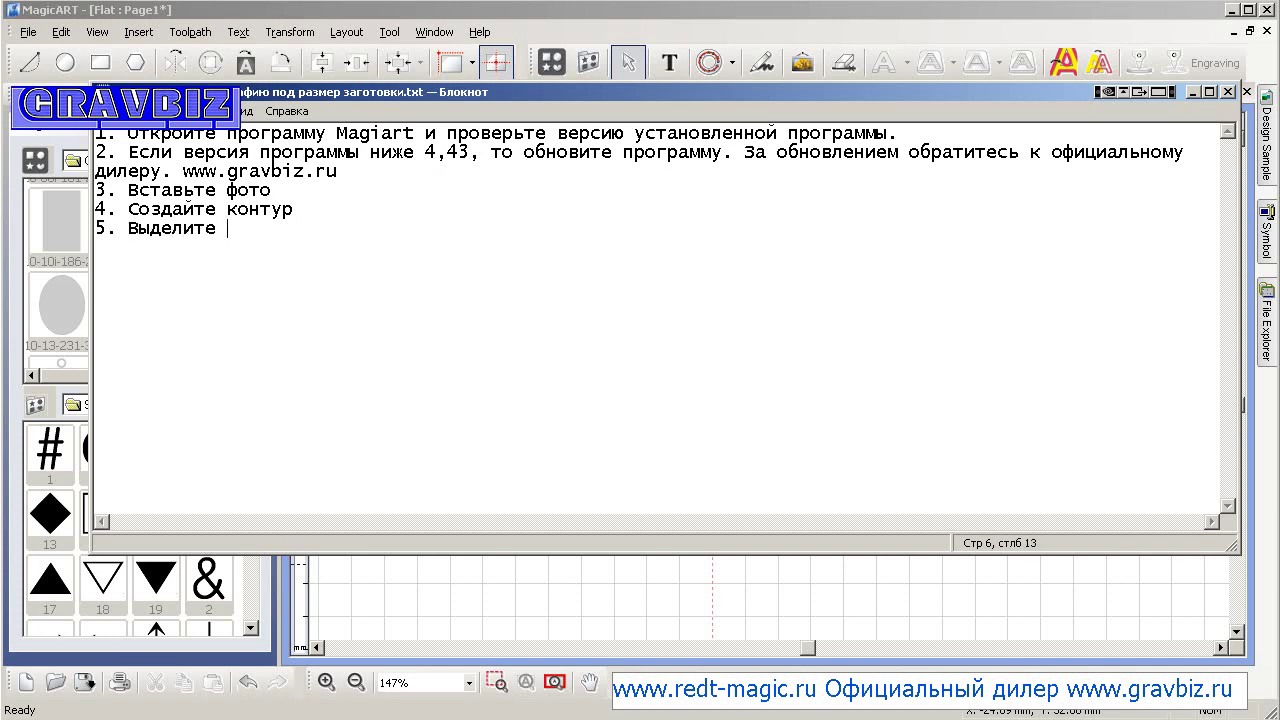
{"action": "type", "text": "вместе контур и и"}
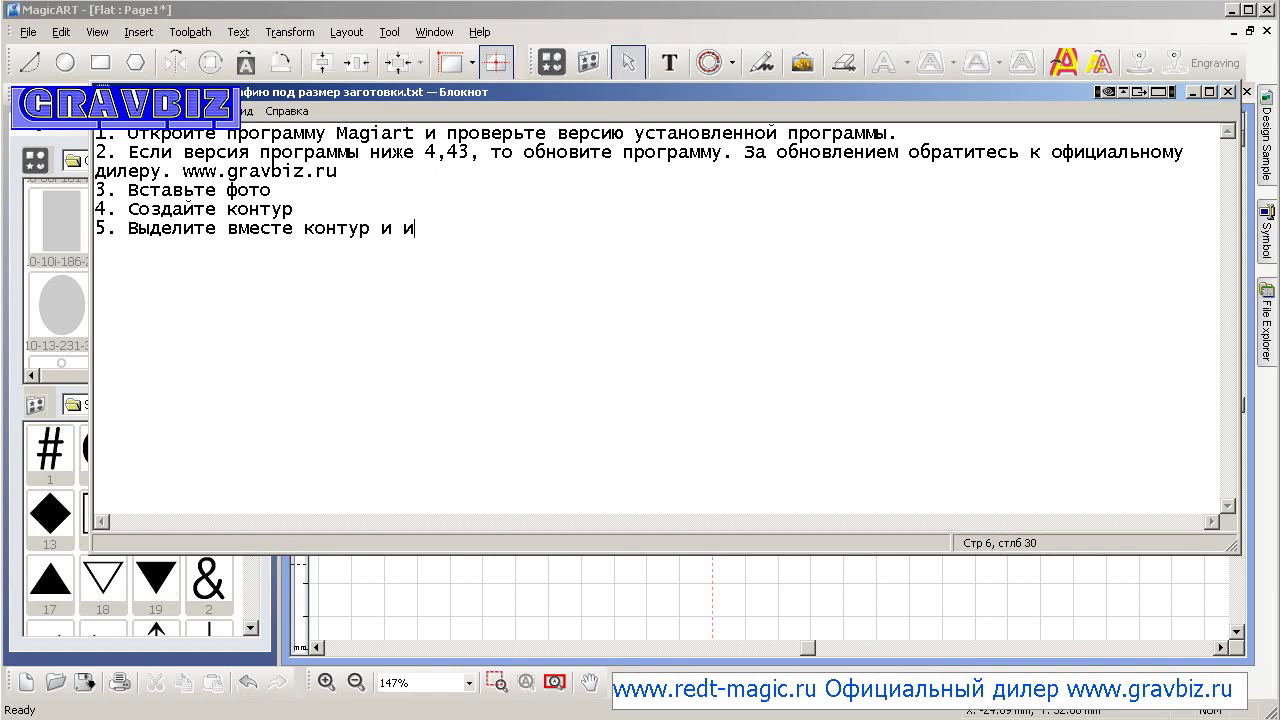
{"action": "type", "text": "зображение"}
{"action": "key", "text": "Return"}
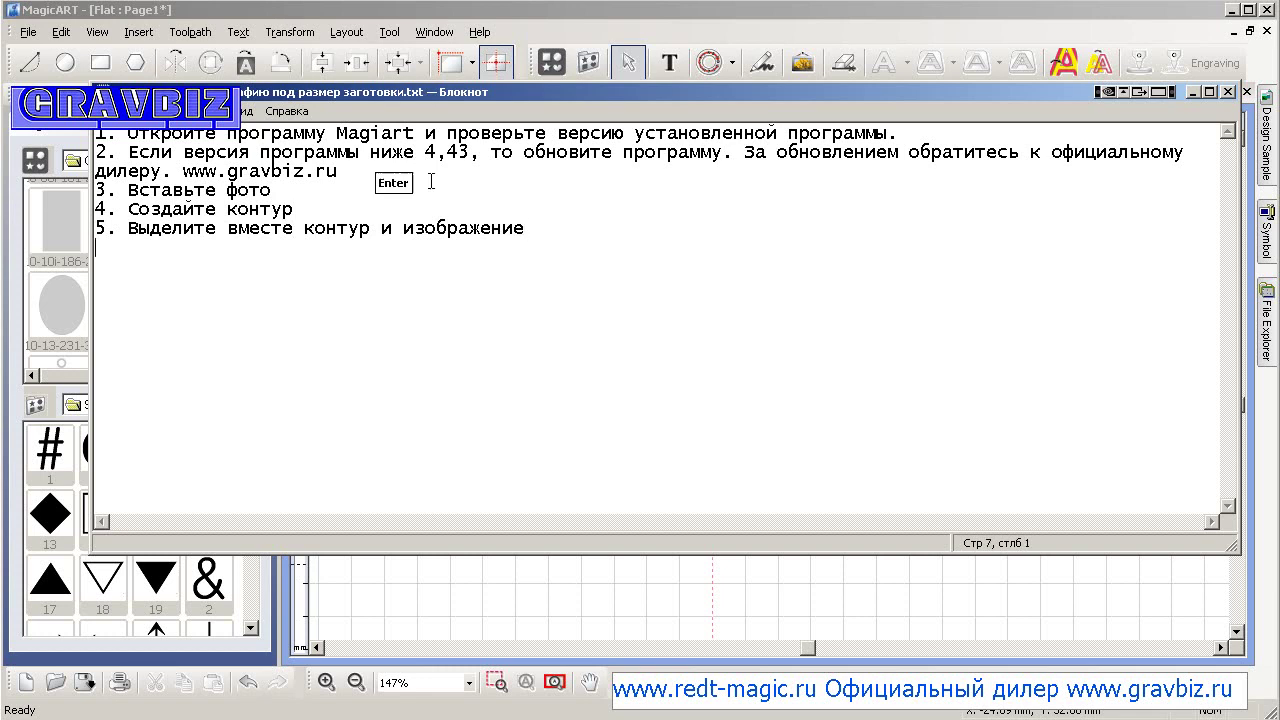
Step: Add the instruction line "6. Обрежте изображение по контуру." and return to the MagicART drawing
{"action": "type", "text": "6. Наж"}
{"action": "key", "text": "BackSpace"}
{"action": "type", "text": "Обреж"}
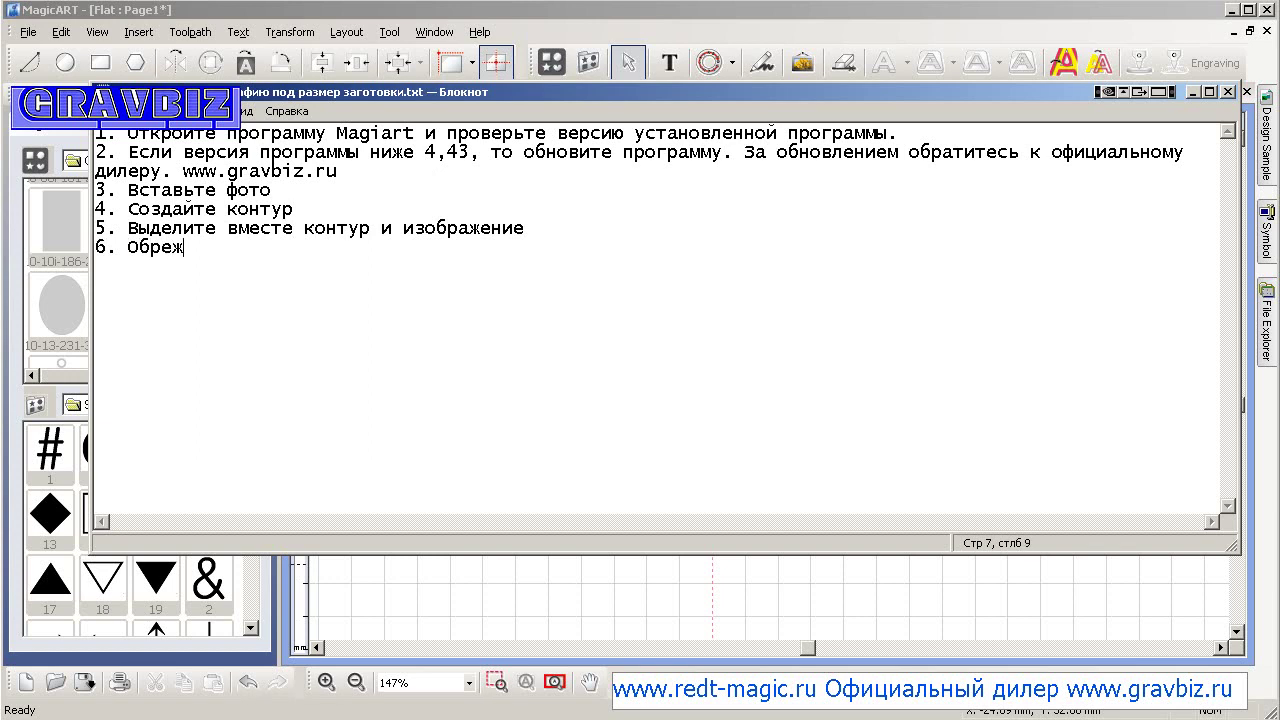
{"action": "type", "text": "те ф"}
{"action": "key", "text": "BackSpace"}
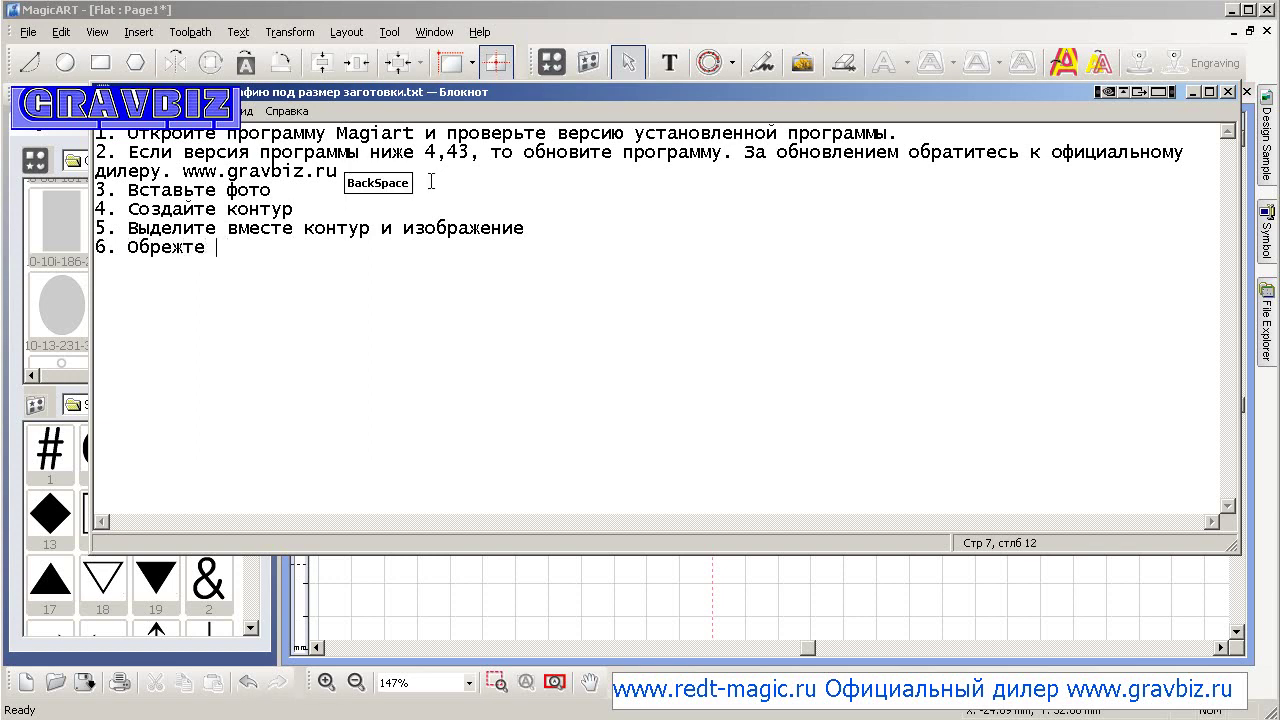
{"action": "type", "text": "изображе"}
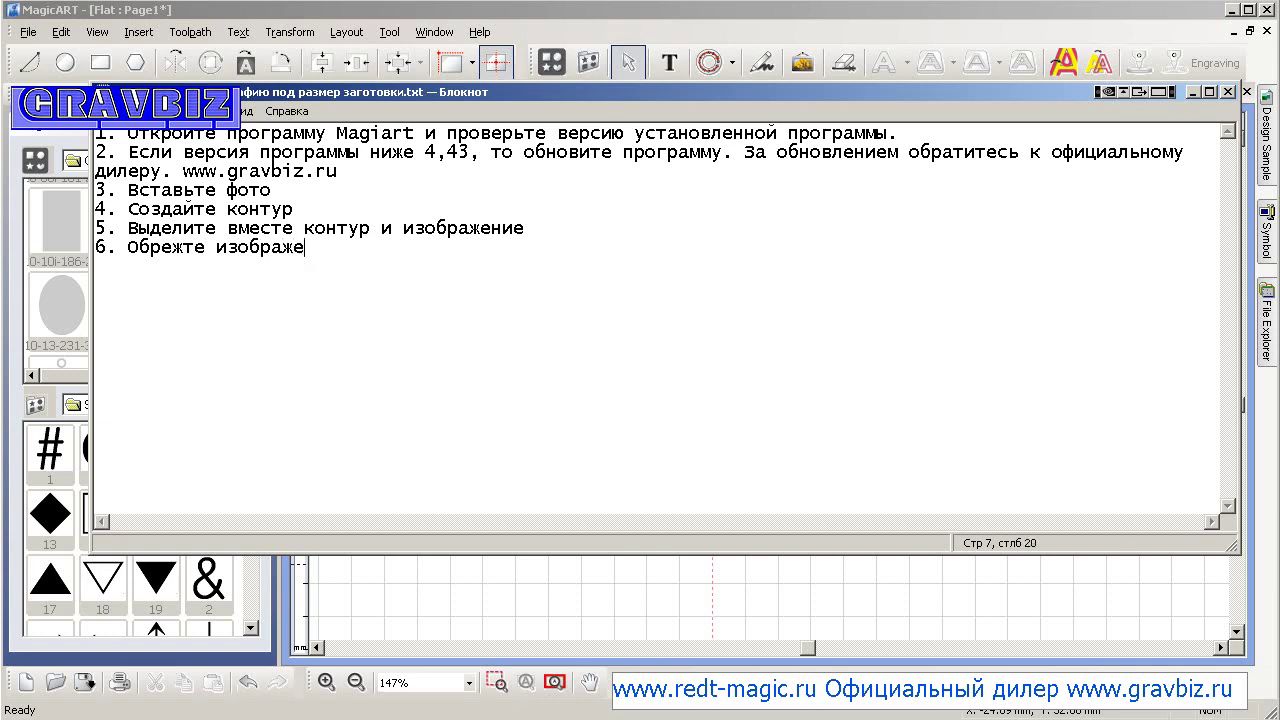
{"action": "type", "text": "ние по контуру."}
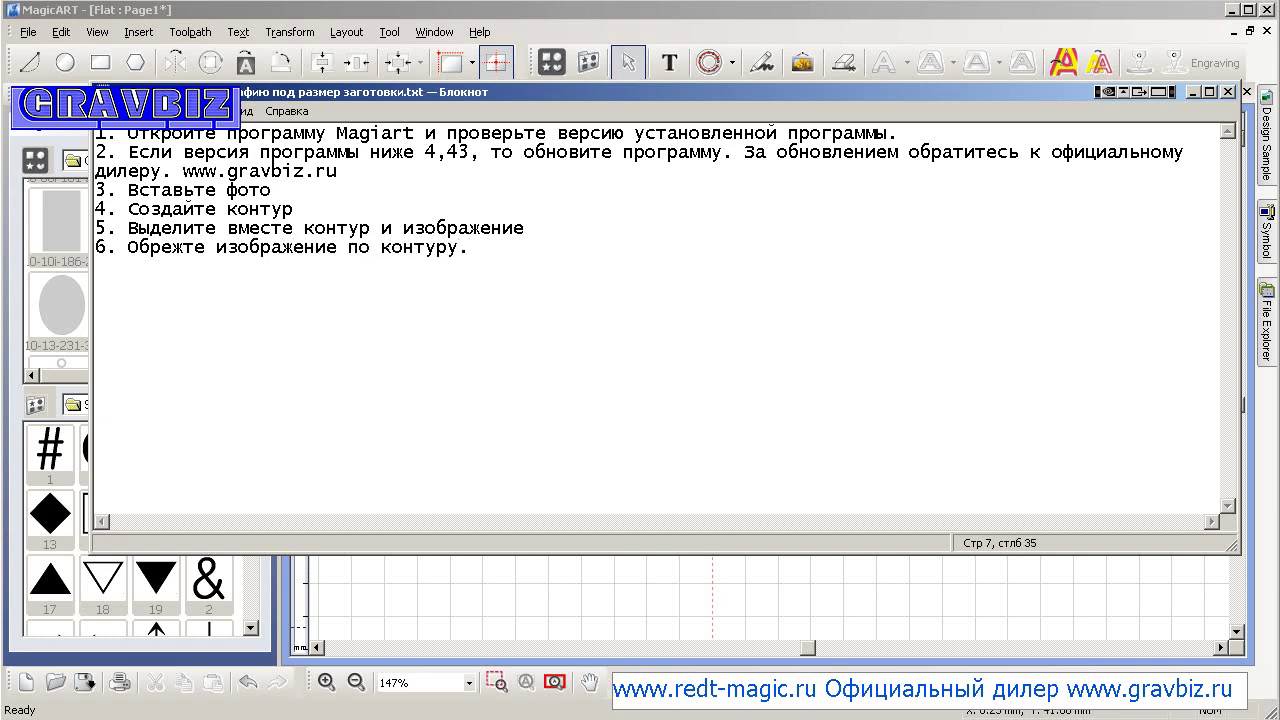
{"action": "left_click", "coordinate": [684, 600]}
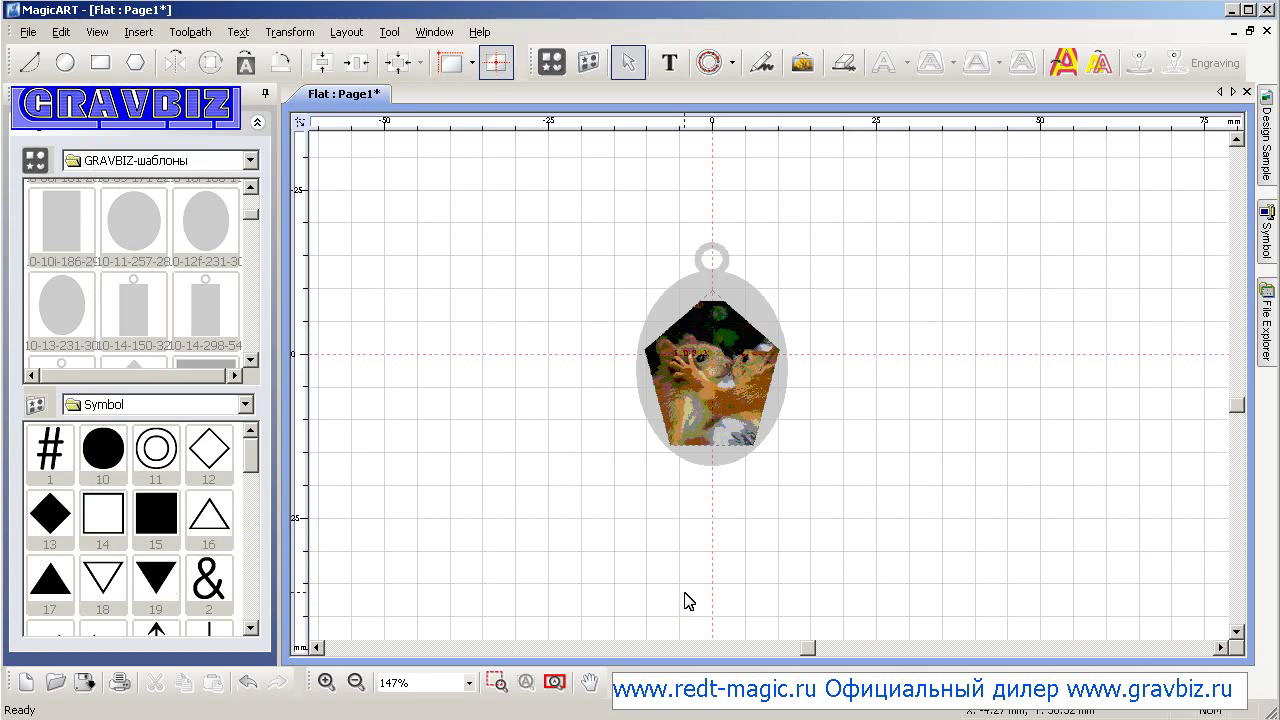